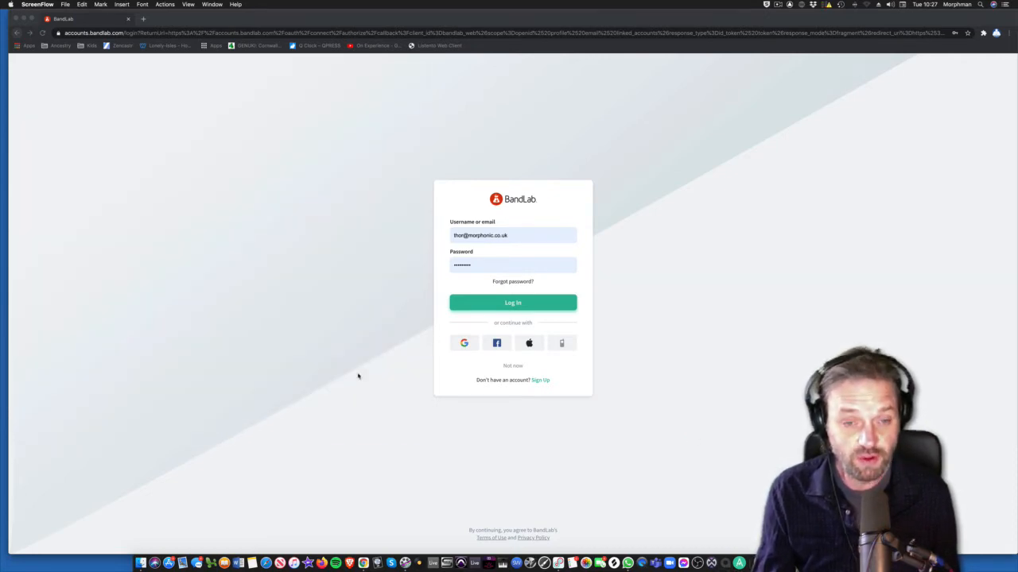
# Step: Log in to BandLab and check the account avatar menu on the home feed
pyautogui.click(512, 303)
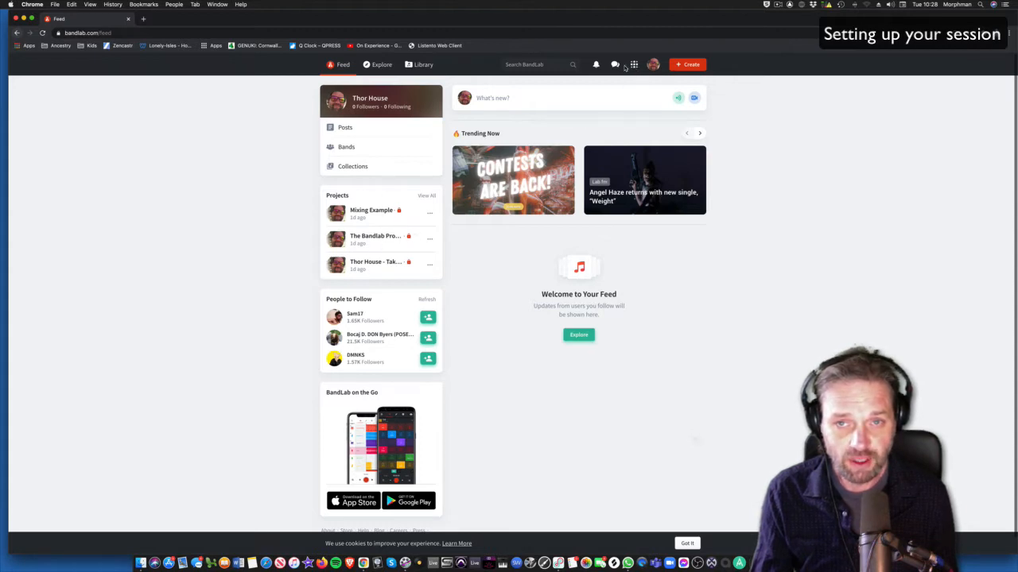
pyautogui.click(654, 65)
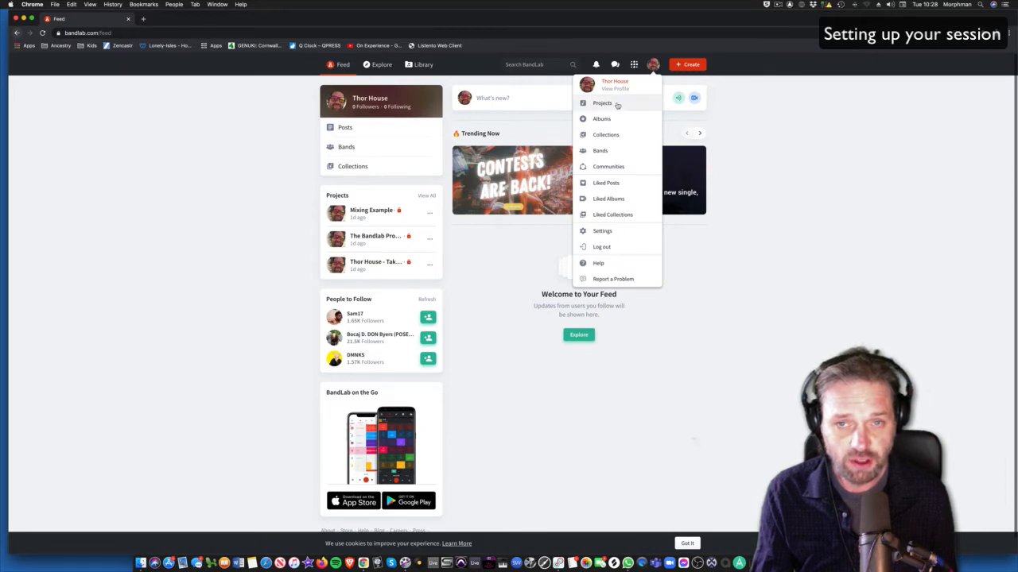
pyautogui.click(686, 289)
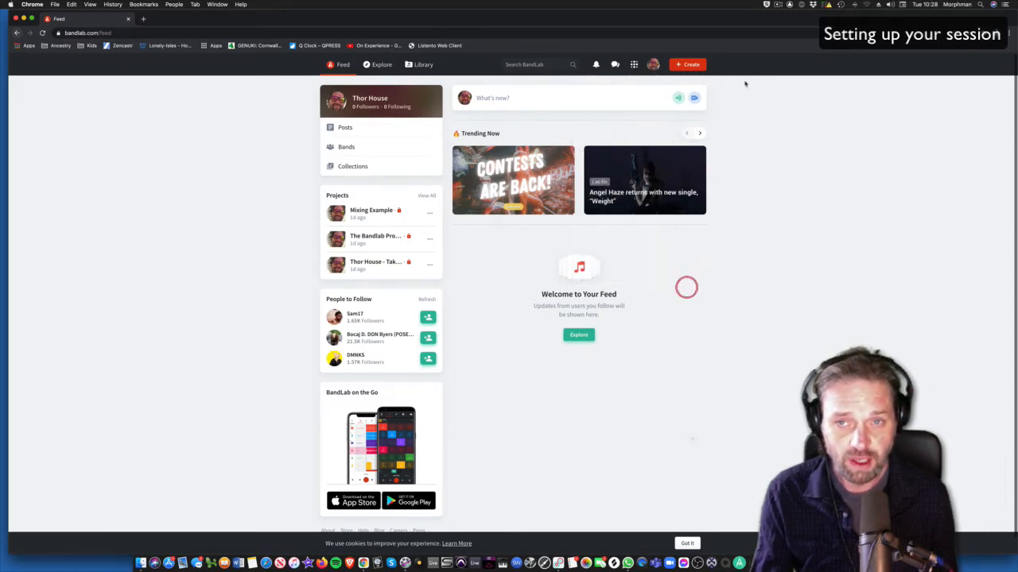
# Step: Create a new Mix Editor project and add an Instruments track
pyautogui.click(688, 64)
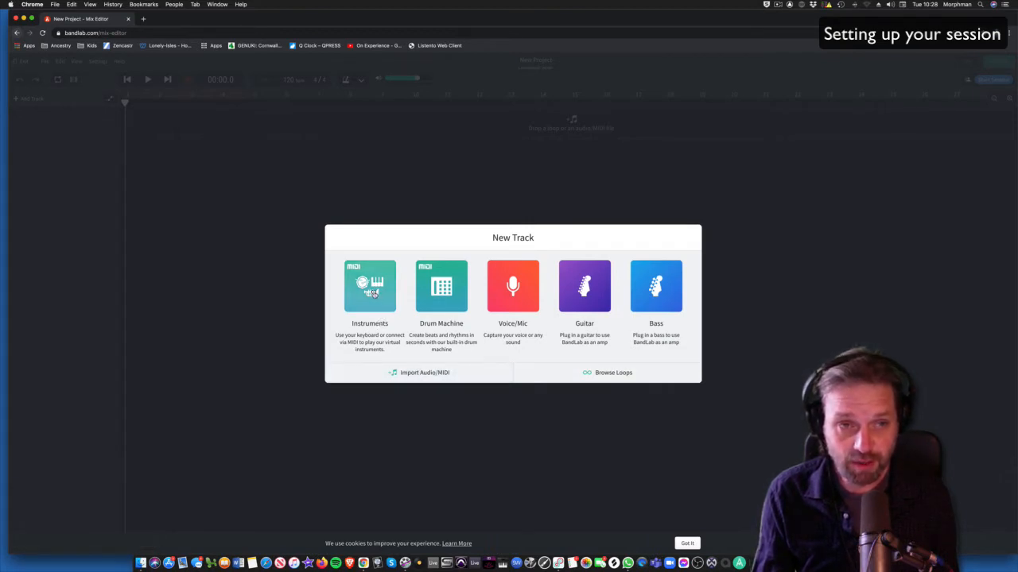
pyautogui.click(372, 292)
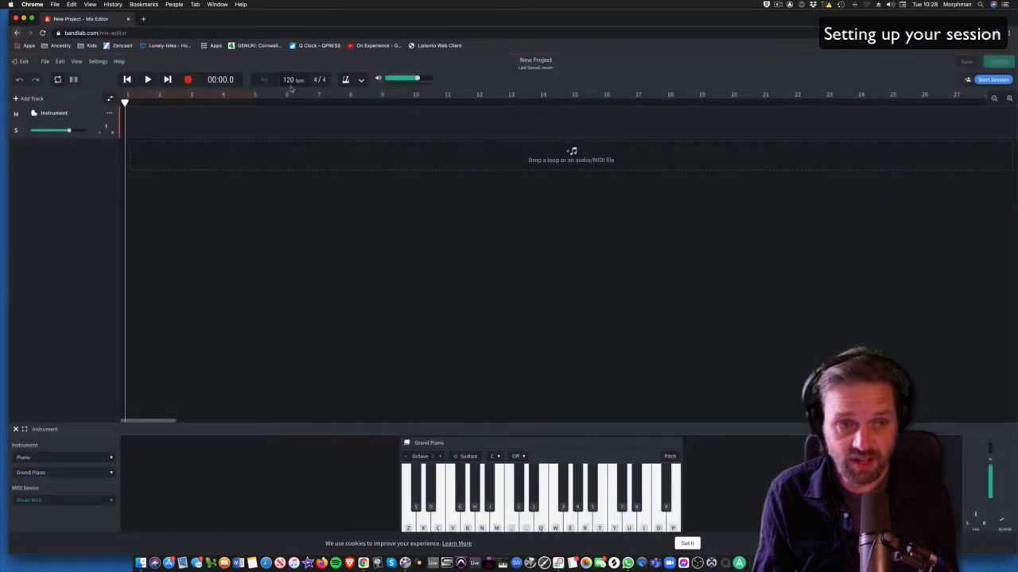
# Step: Change the project tempo from 120 to 110 bpm
pyautogui.click(289, 80)
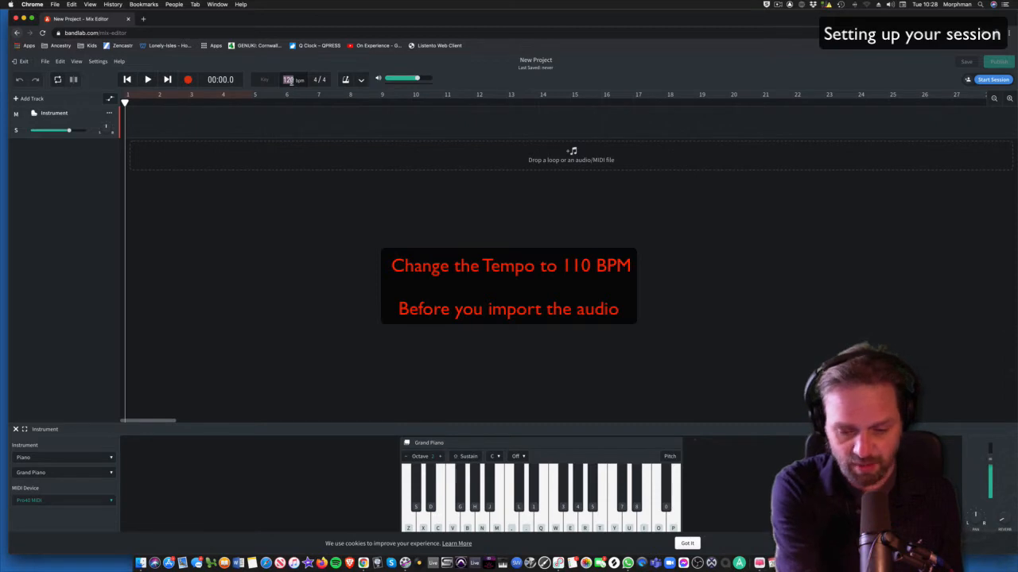
pyautogui.write('110')
pyautogui.press('Return')
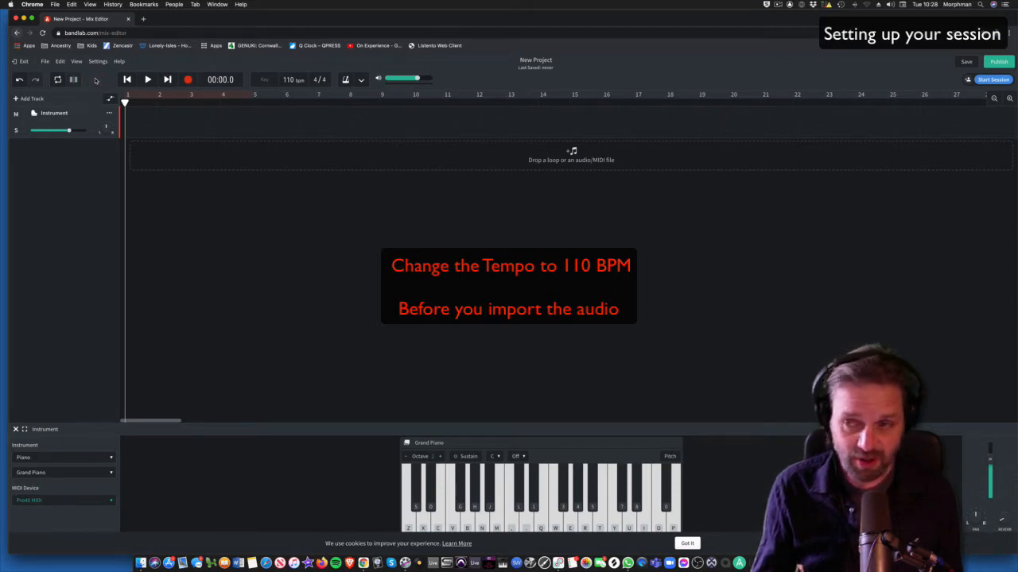
# Step: Enable Snap to Grid and set the grid size to Bar in the View menu
pyautogui.click(76, 62)
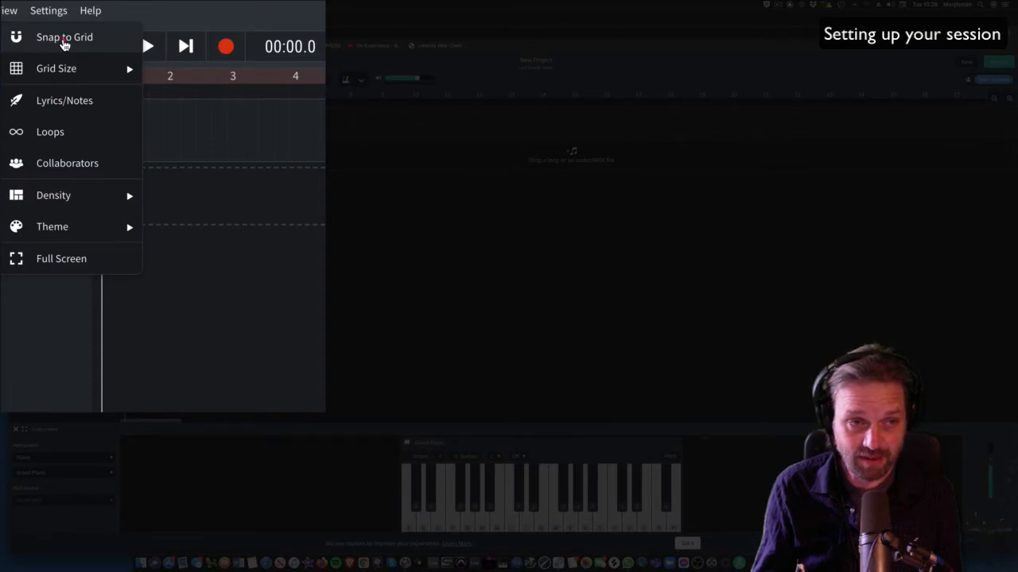
pyautogui.click(64, 44)
pyautogui.click(9, 10)
pyautogui.moveTo(21, 73)
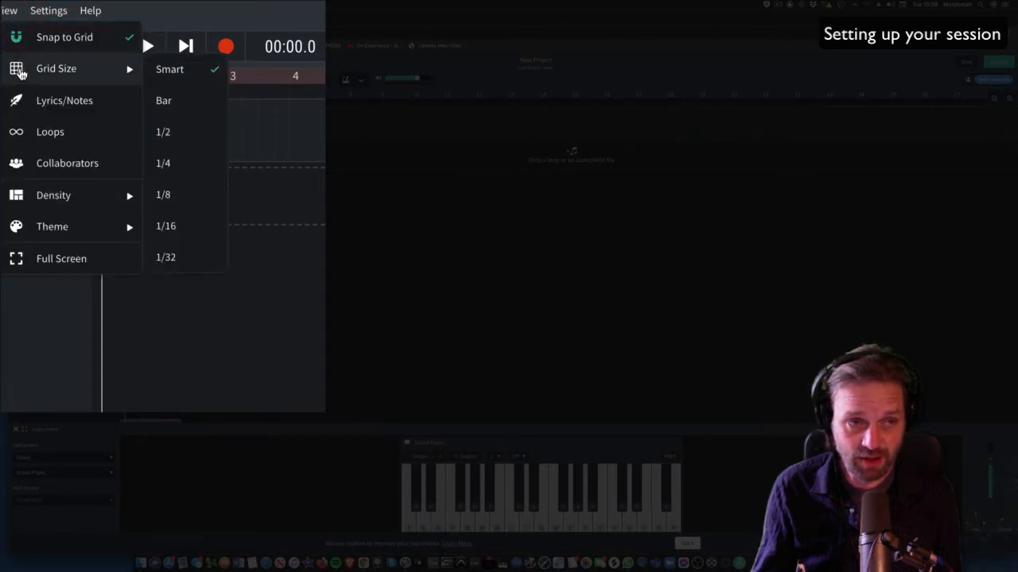
pyautogui.click(173, 102)
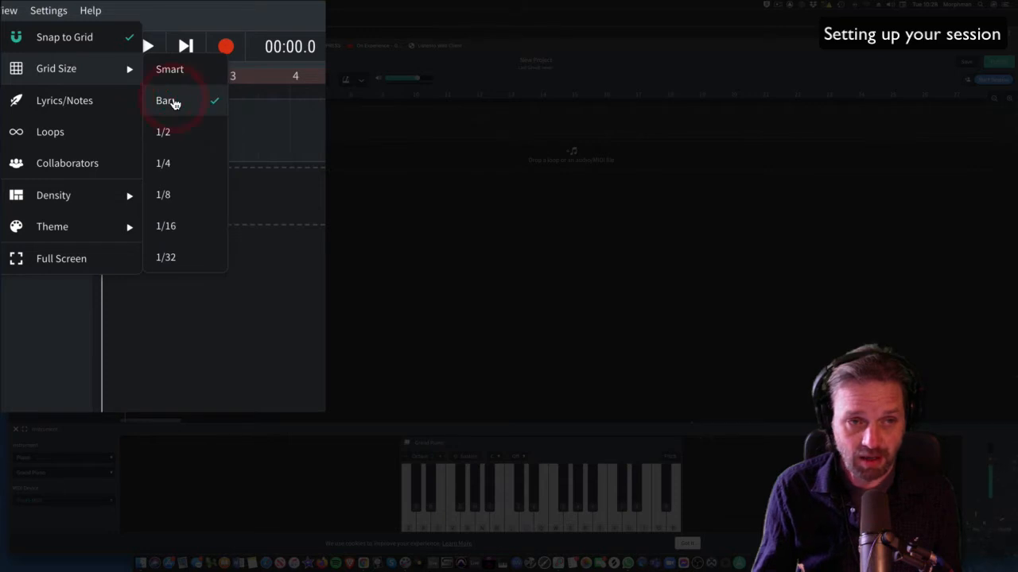
pyautogui.click(254, 118)
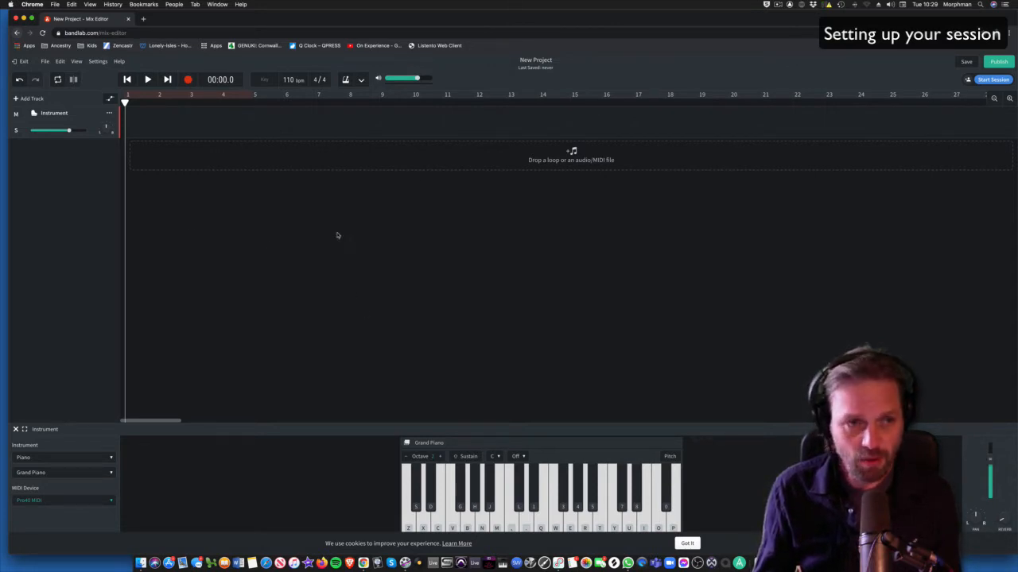
# Step: Import all 14 .wav stems from Desktop > AUDIO Talking about a revolution
pyautogui.click(541, 162)
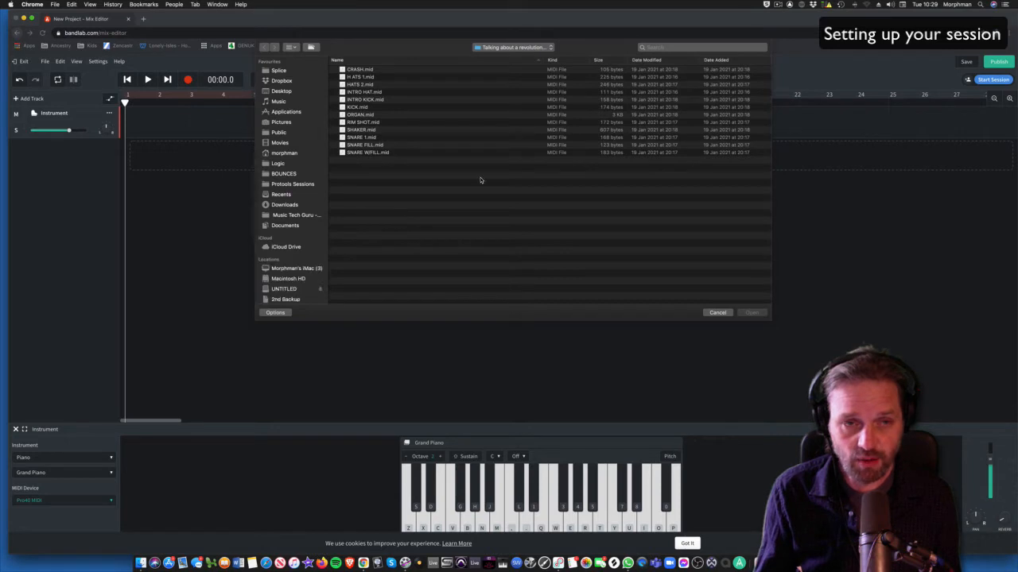
pyautogui.click(278, 91)
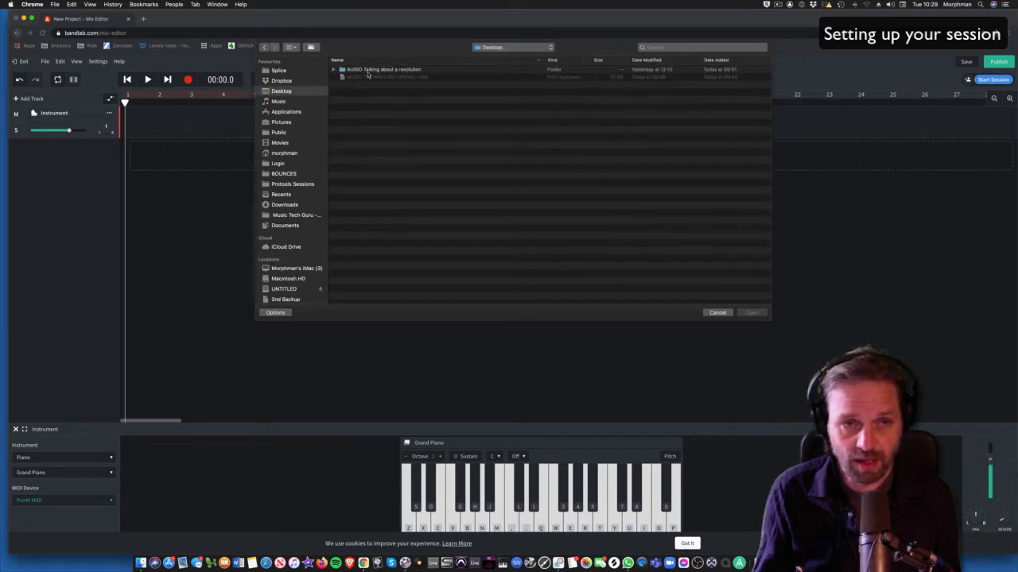
pyautogui.doubleClick(368, 71)
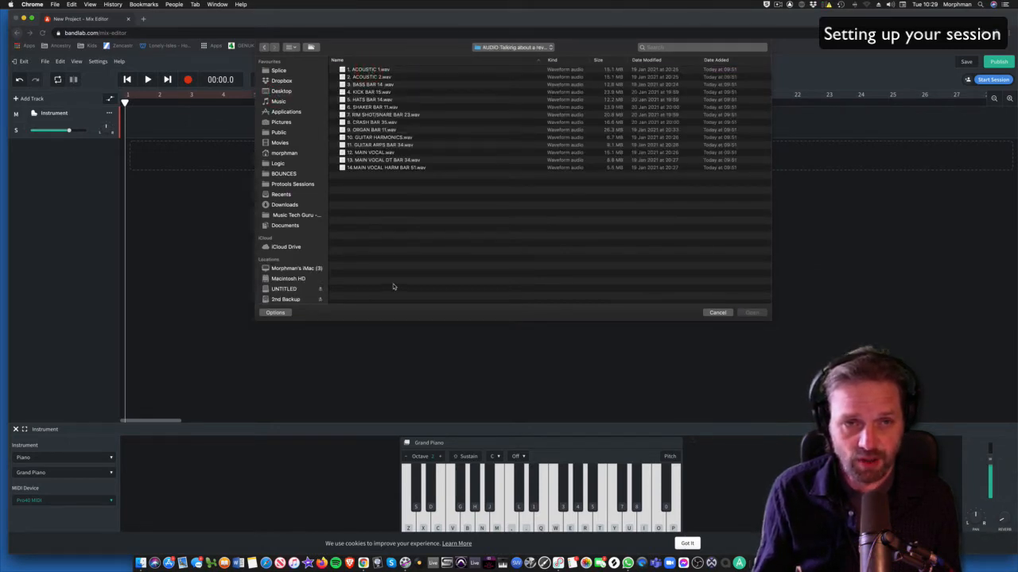
pyautogui.click(366, 71)
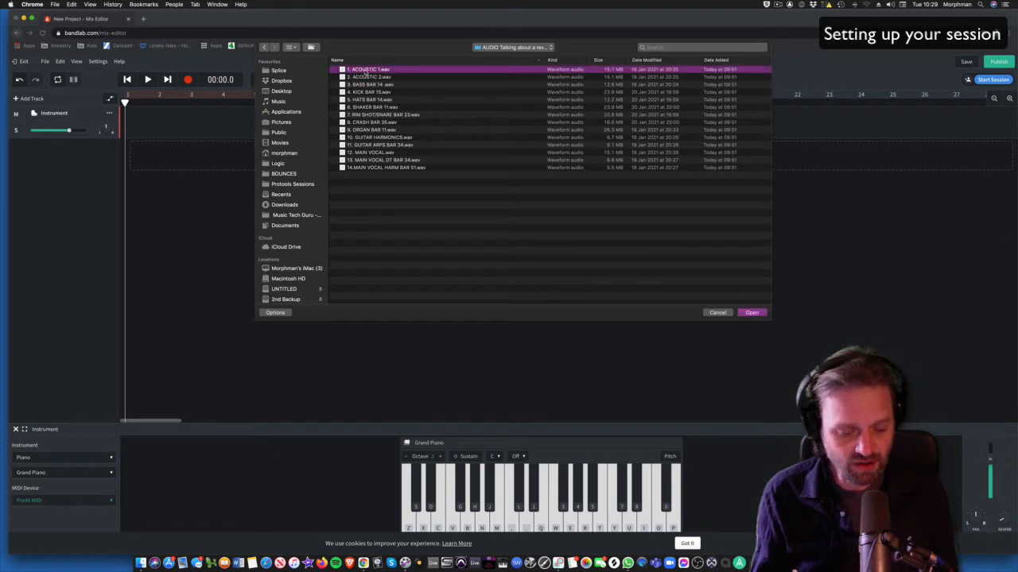
pyautogui.keyDown('shift'); pyautogui.click(377, 169); pyautogui.keyUp('shift')
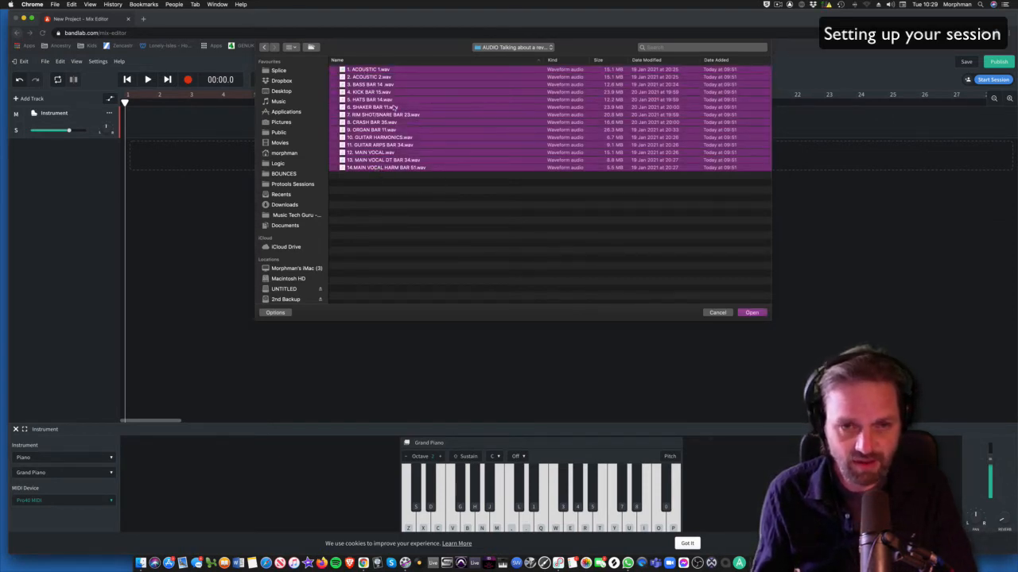
pyautogui.click(751, 313)
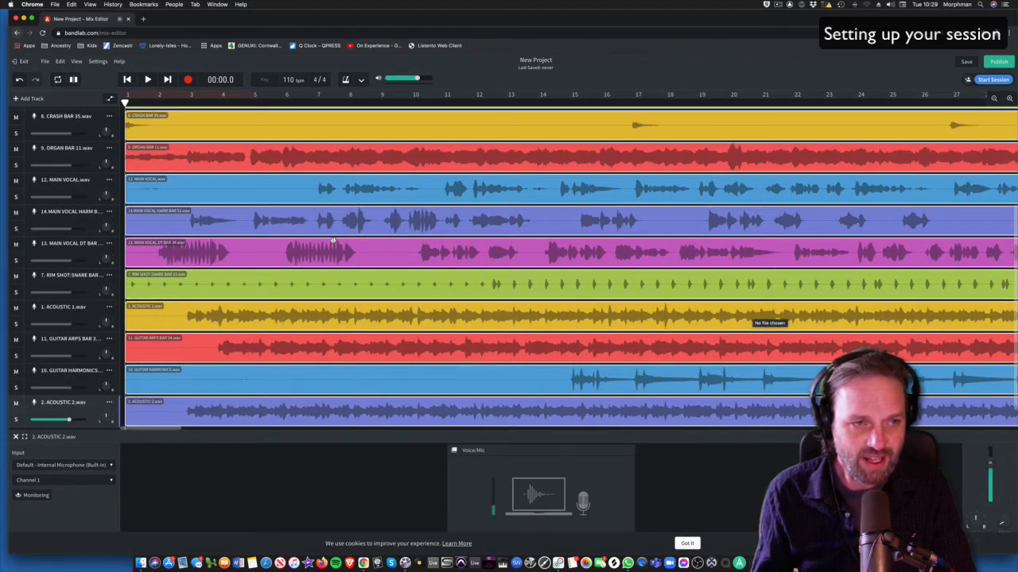
# Step: Close the input panel and delete the empty Instrument track via its header menu
pyautogui.scroll(3, 62, 194)
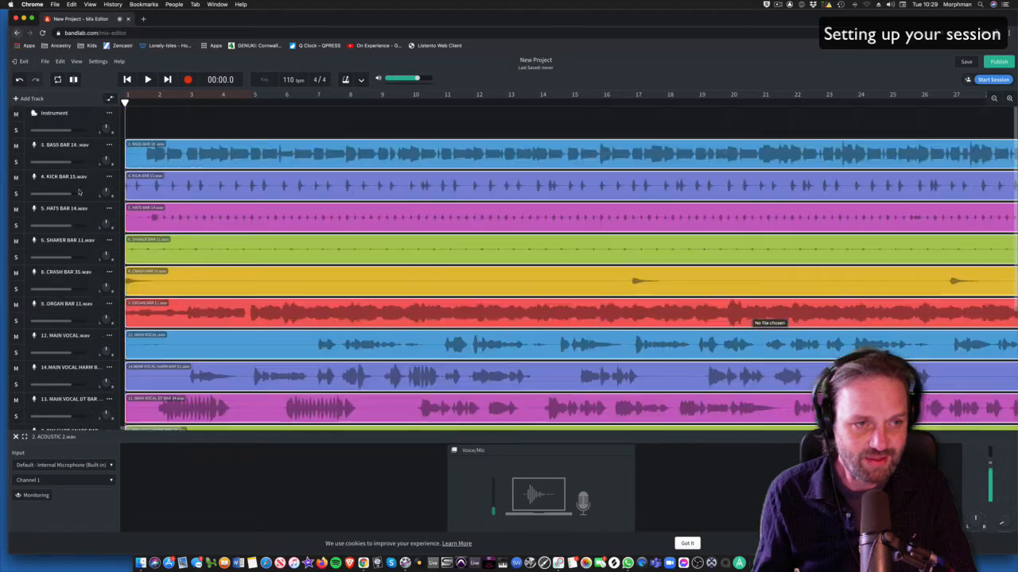
pyautogui.click(15, 436)
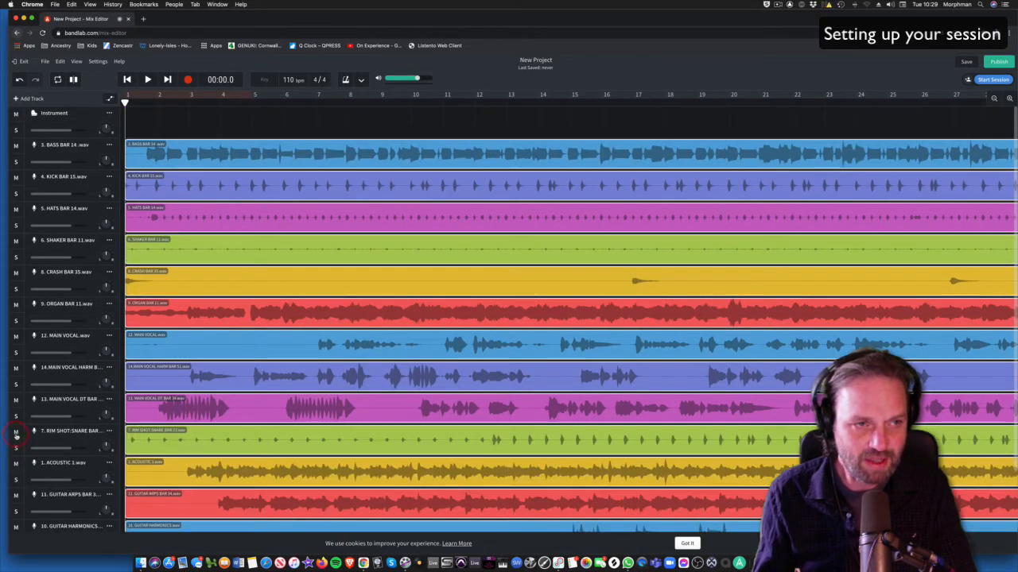
pyautogui.rightClick(99, 112)
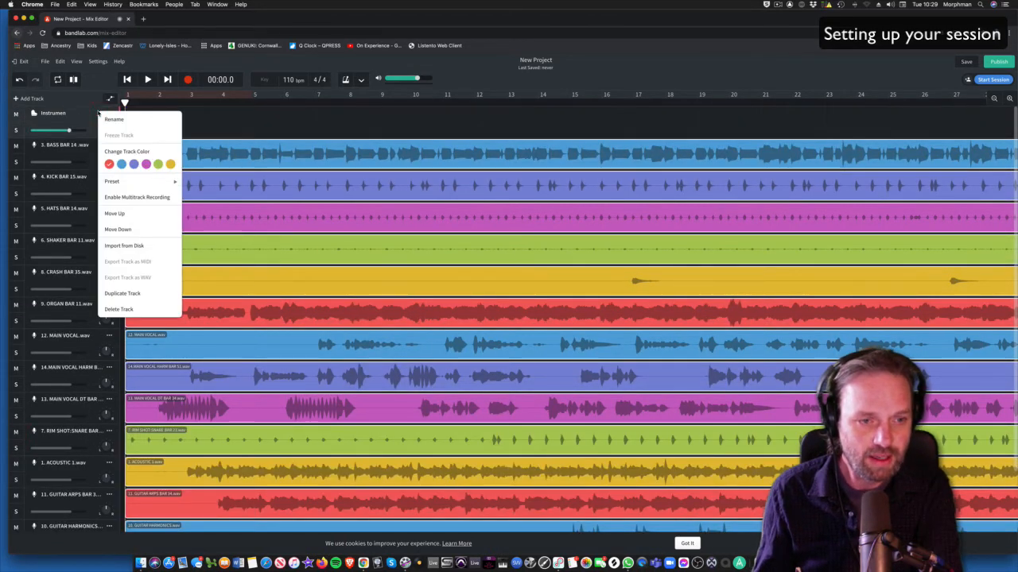
pyautogui.click(128, 310)
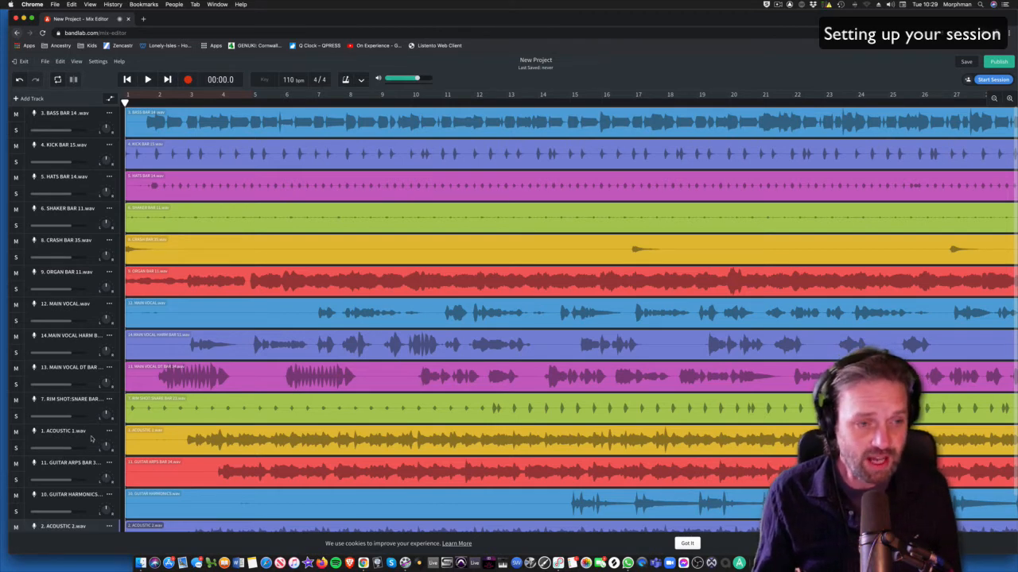
# Step: Drag the tracks into numbered order, from 1. ACOUSTIC 1 to 14. MAIN VOCAL HARM
pyautogui.moveTo(90, 438); pyautogui.dragTo(90, 115)
pyautogui.moveTo(66, 526); pyautogui.dragTo(57, 149)
pyautogui.moveTo(64, 473); pyautogui.dragTo(62, 303)
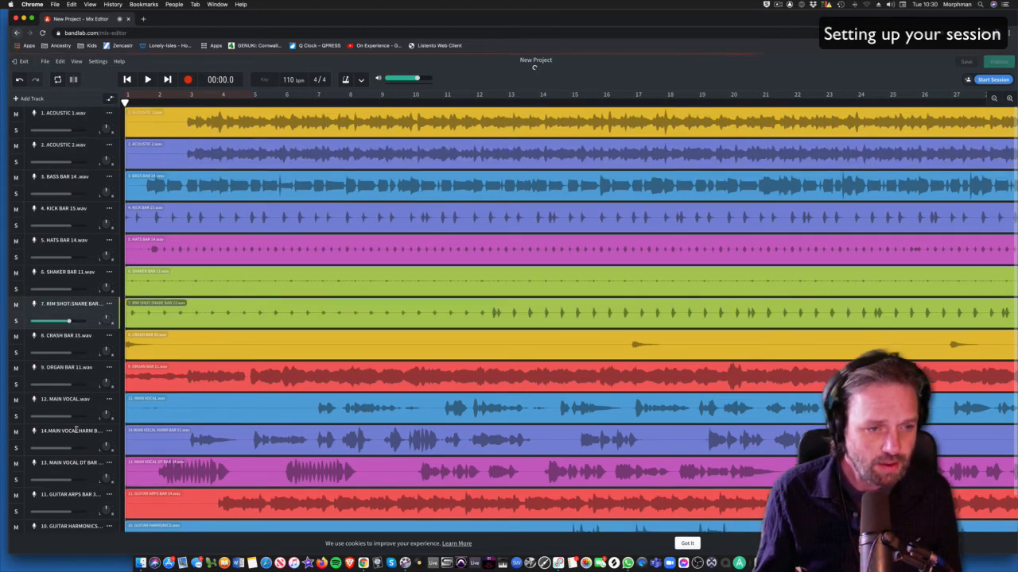
pyautogui.moveTo(32, 526); pyautogui.dragTo(35, 433)
pyautogui.moveTo(27, 526); pyautogui.dragTo(55, 485)
pyautogui.scroll(-2, 55, 483)
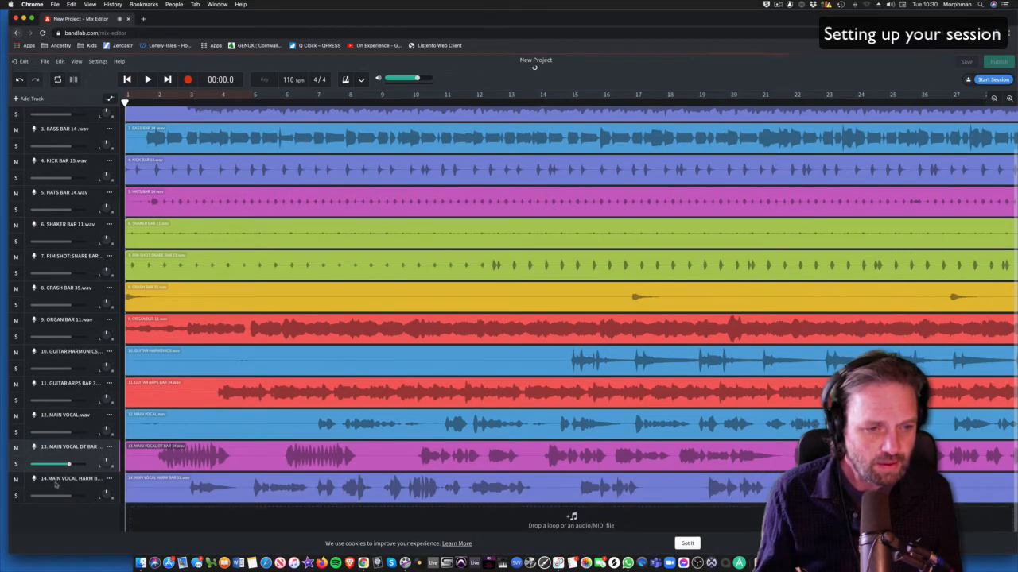
pyautogui.scroll(2, 245, 352)
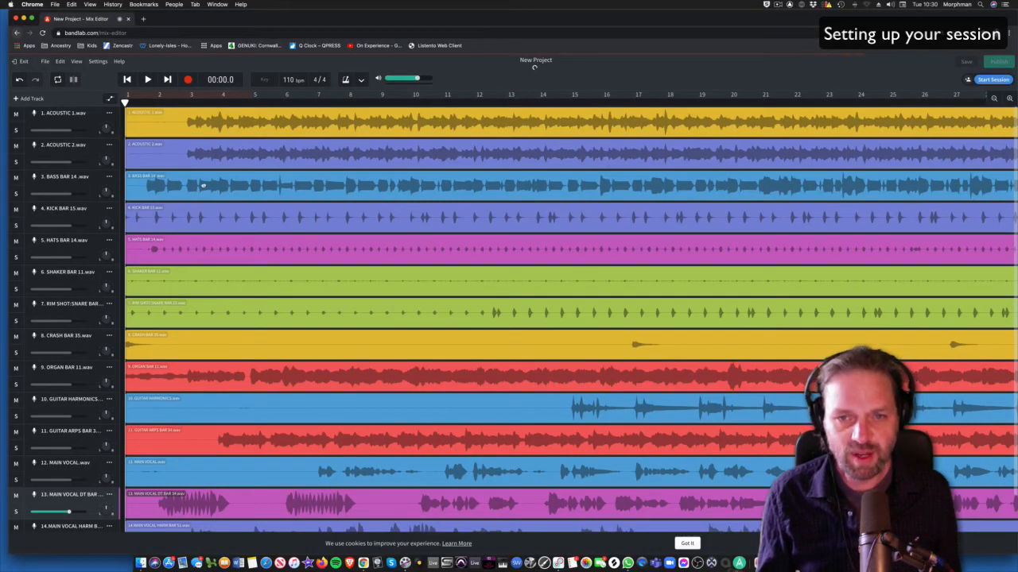
# Step: Place the bass, kick, hats, shaker, rim shot, crash and organ clips at bars 14, 15, 14, 11, ~23, 35, 11
pyautogui.moveTo(202, 185); pyautogui.dragTo(594, 186)
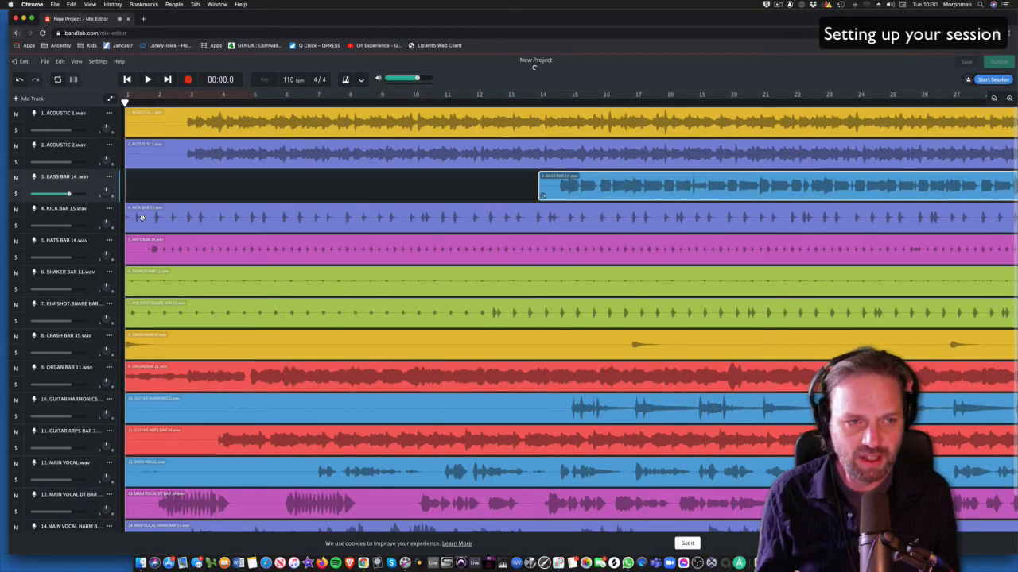
pyautogui.moveTo(147, 217); pyautogui.dragTo(589, 219)
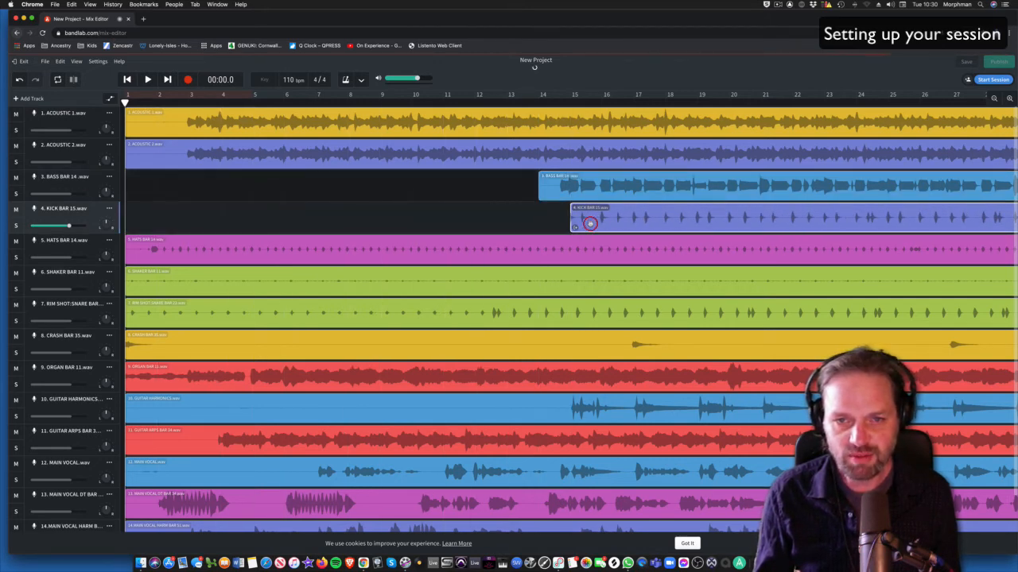
pyautogui.moveTo(155, 249); pyautogui.dragTo(567, 248)
pyautogui.moveTo(199, 294); pyautogui.dragTo(510, 292)
pyautogui.moveTo(187, 310); pyautogui.dragTo(885, 311)
pyautogui.click(994, 97)
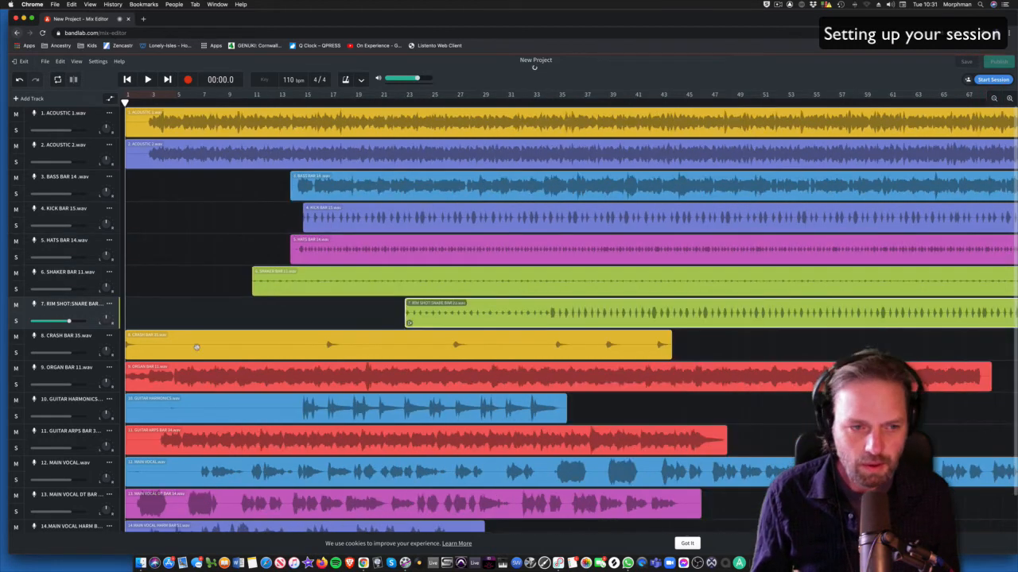
pyautogui.moveTo(196, 347); pyautogui.dragTo(628, 353)
pyautogui.moveTo(221, 376); pyautogui.dragTo(287, 376)
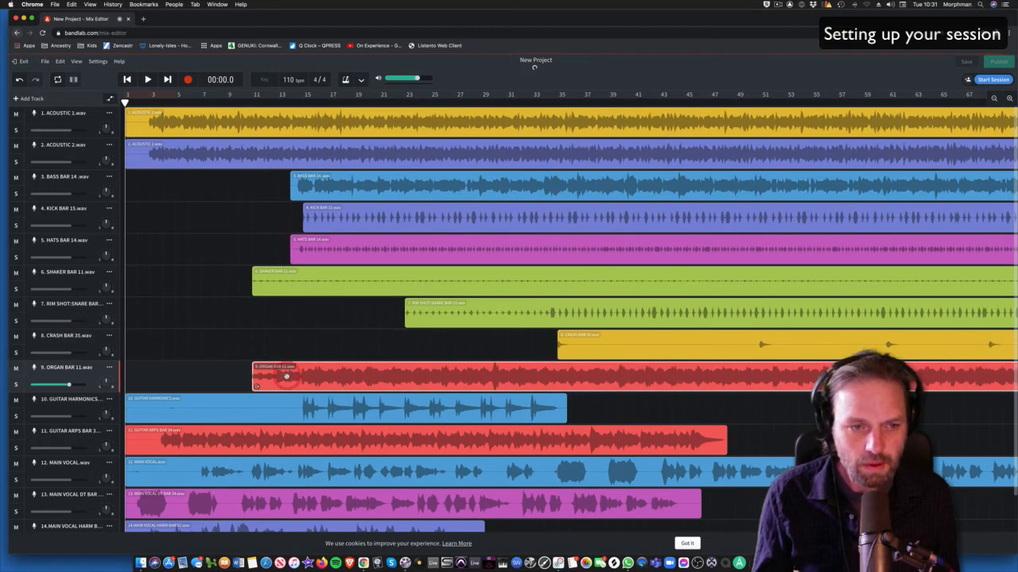
# Step: Move the guitar arps clip to about bar 34 and shift the vocal double and harmony clips later
pyautogui.click(166, 409)
pyautogui.moveTo(183, 451); pyautogui.dragTo(582, 430)
pyautogui.click(189, 507)
pyautogui.moveTo(189, 506); pyautogui.dragTo(587, 513)
pyautogui.scroll(-2, 384, 525)
pyautogui.moveTo(198, 490); pyautogui.dragTo(691, 491)
pyautogui.hscroll(6, 535, 491)
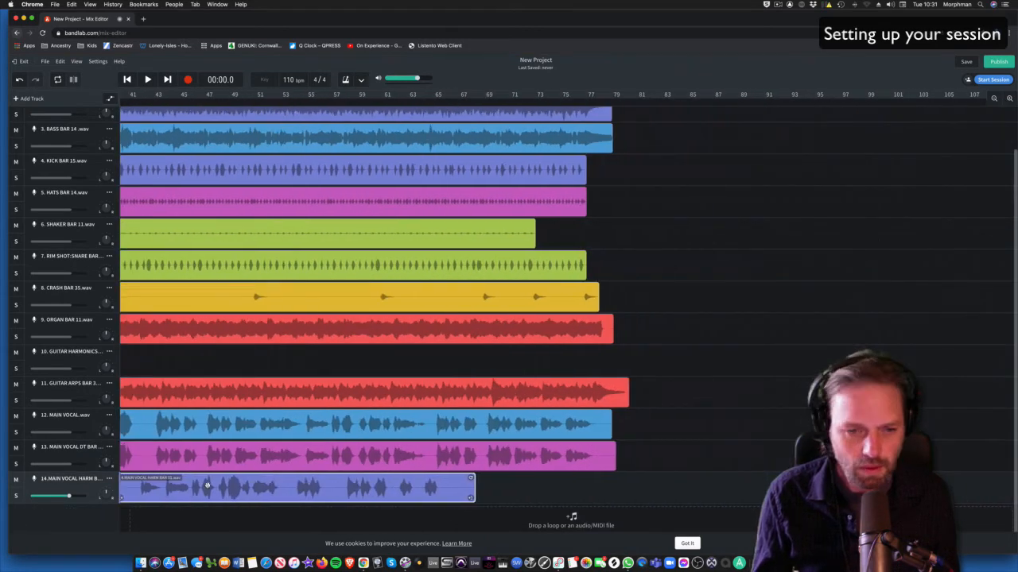
pyautogui.moveTo(206, 485); pyautogui.dragTo(344, 492)
pyautogui.hscroll(-2, 342, 496)
pyautogui.hscroll(-5, 339, 499)
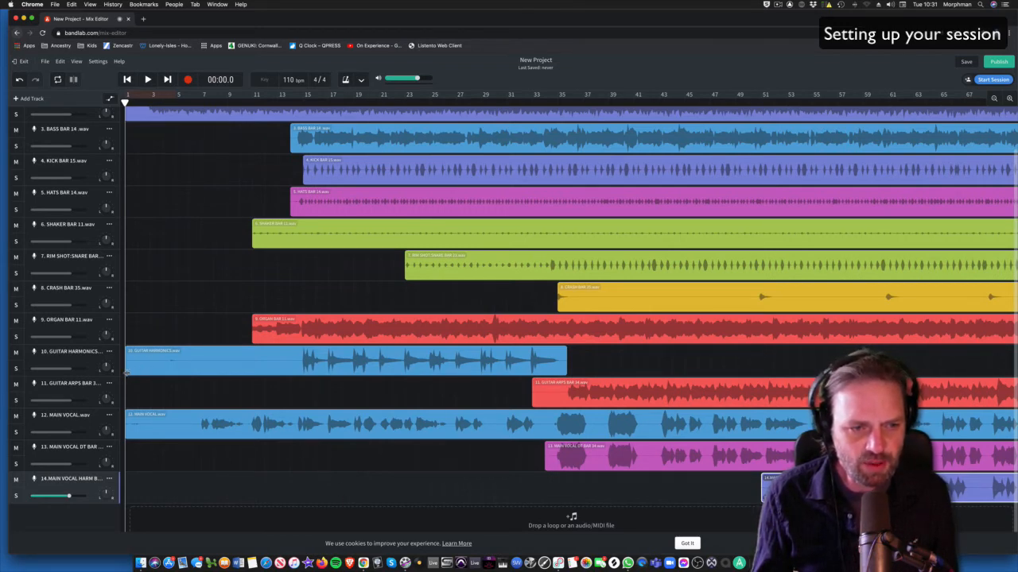
# Step: Trim the empty starts off the guitar harmonics (to bar 12), main vocal and ACOUSTIC 1 clips
pyautogui.press('Right')
pyautogui.press('Right')
pyautogui.press('Right')
pyautogui.press('Right')
pyautogui.press('Right')
pyautogui.press('Right')
pyautogui.press('Right')
pyautogui.press('Right')
pyautogui.press('Right')
pyautogui.press('Right')
pyautogui.press('Right')
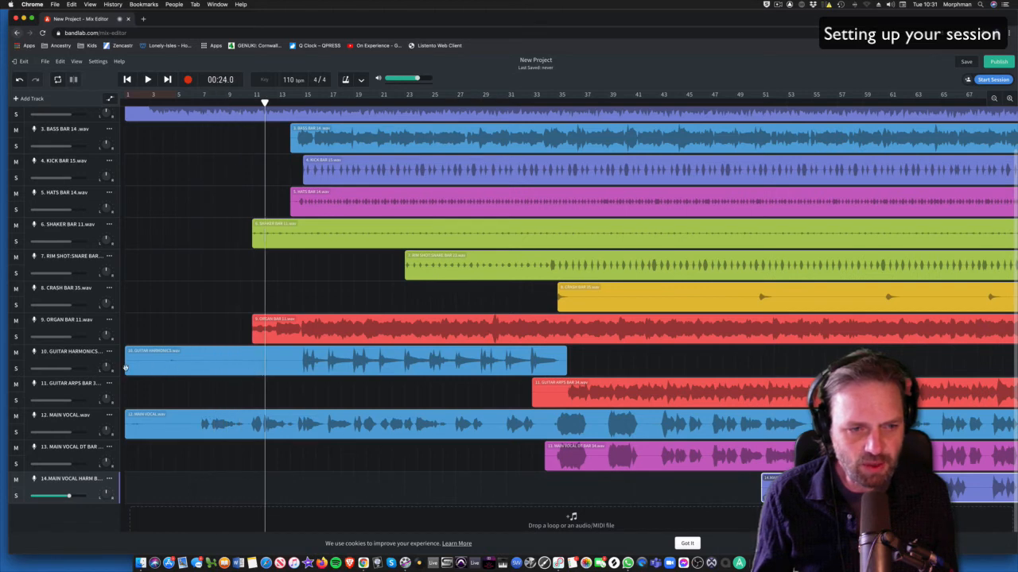
pyautogui.click(143, 366)
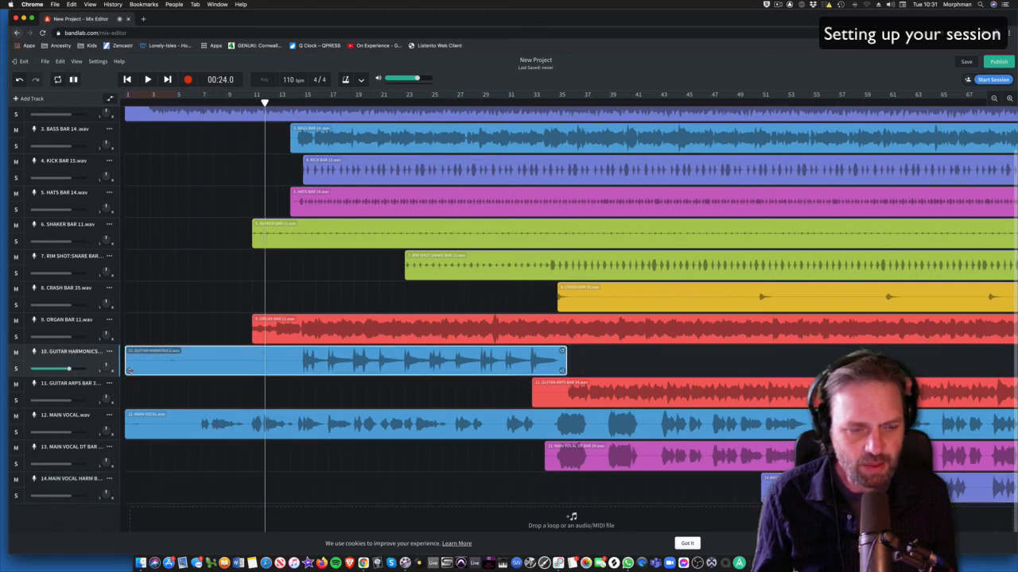
pyautogui.moveTo(130, 369); pyautogui.dragTo(270, 370)
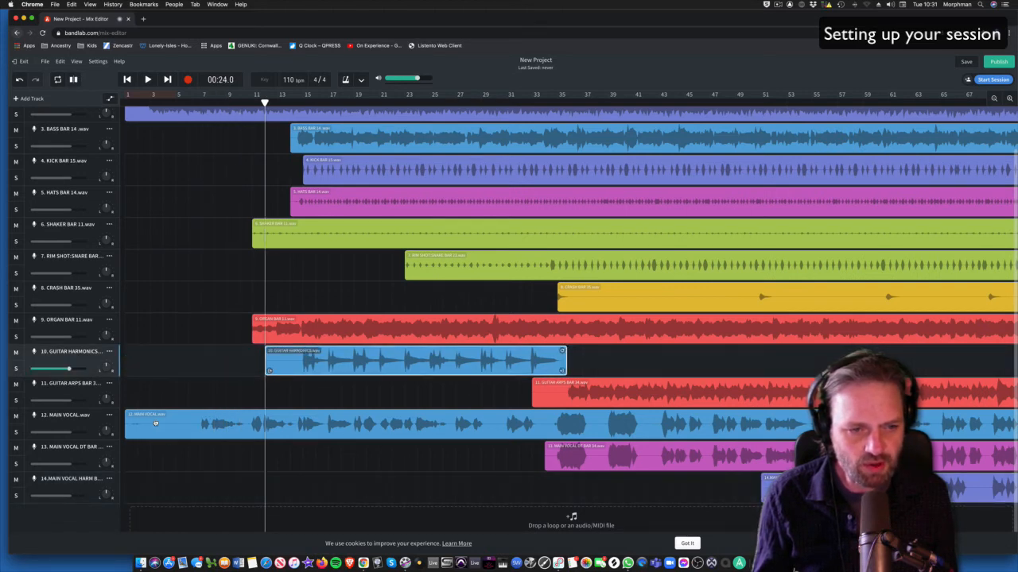
pyautogui.click(155, 424)
pyautogui.moveTo(128, 433); pyautogui.dragTo(189, 434)
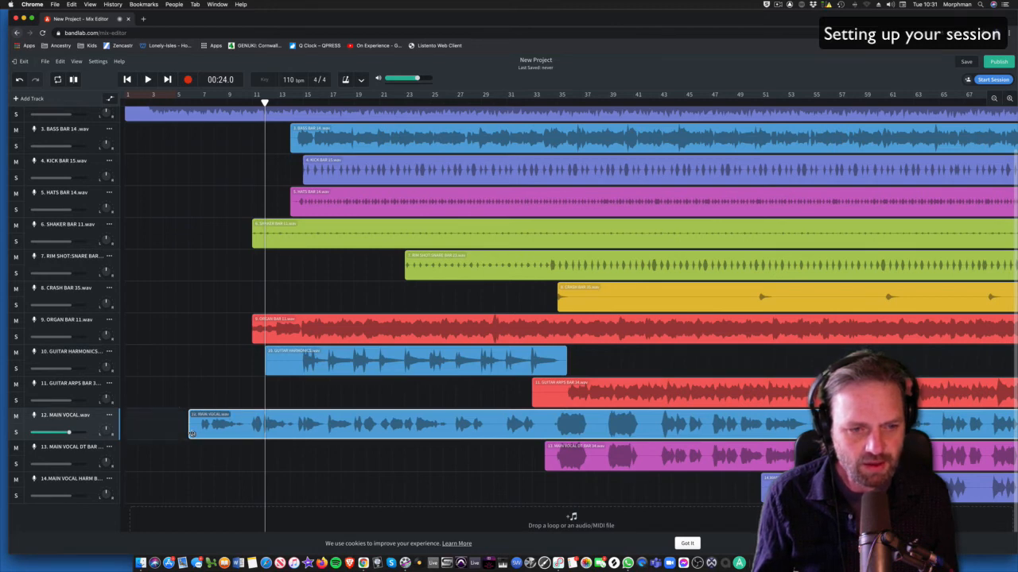
pyautogui.scroll(2, 193, 434)
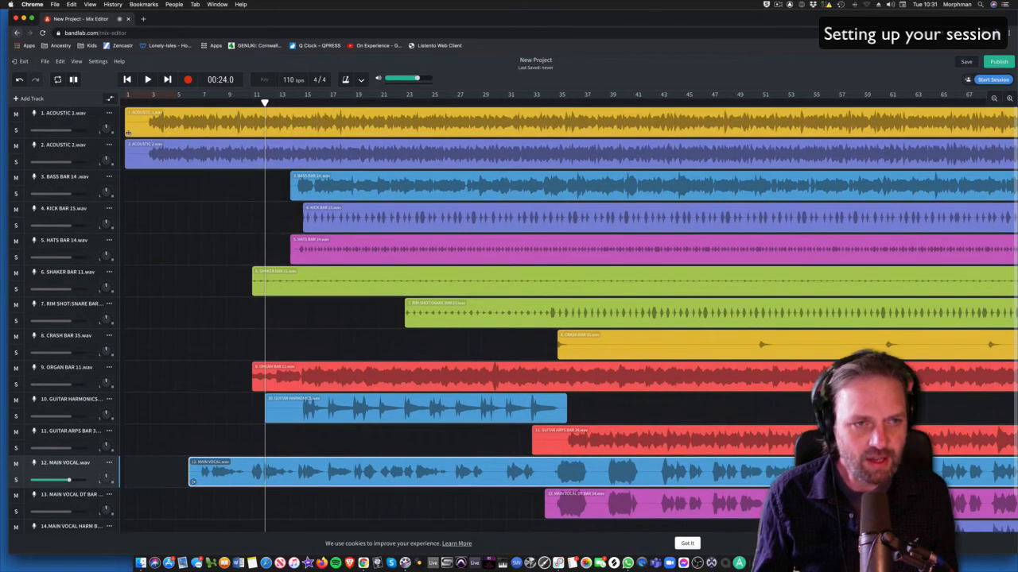
pyautogui.moveTo(127, 132); pyautogui.dragTo(152, 164)
# Step: Select all clips and shift them left so ACOUSTIC 1 starts at bar 1
pyautogui.click(139, 151)
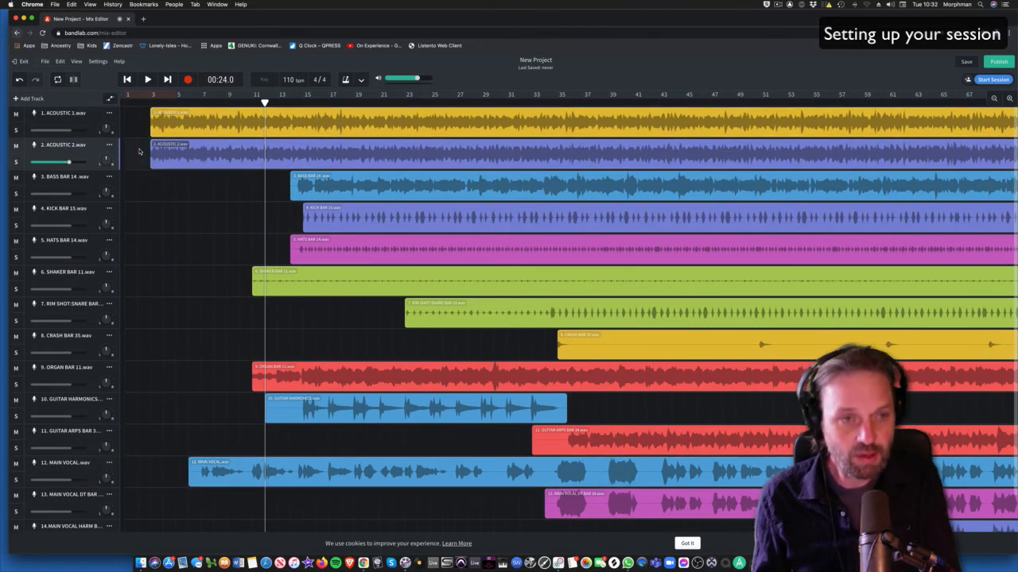
pyautogui.press('super+a')
pyautogui.moveTo(204, 114); pyautogui.dragTo(178, 115)
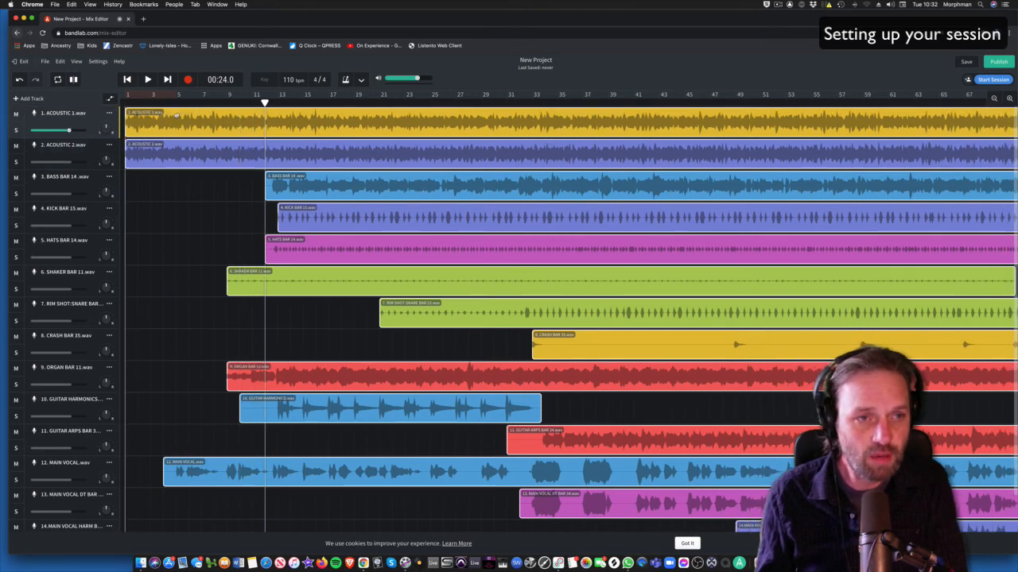
pyautogui.click(126, 79)
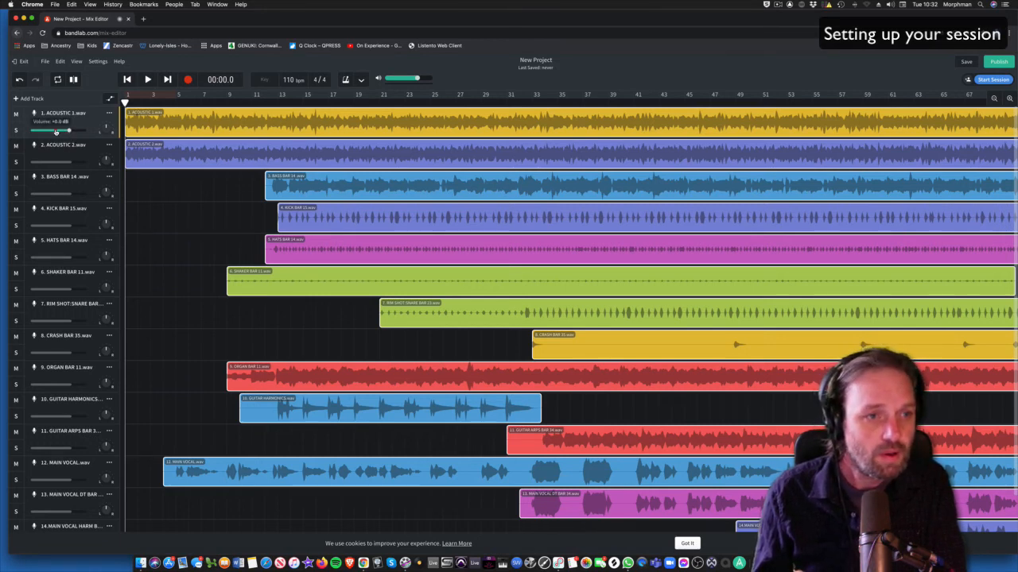
# Step: Lower each track's volume slider, e.g. kick to -14.3 dB and rim shot to -21.9 dB
pyautogui.moveTo(69, 131); pyautogui.dragTo(44, 163)
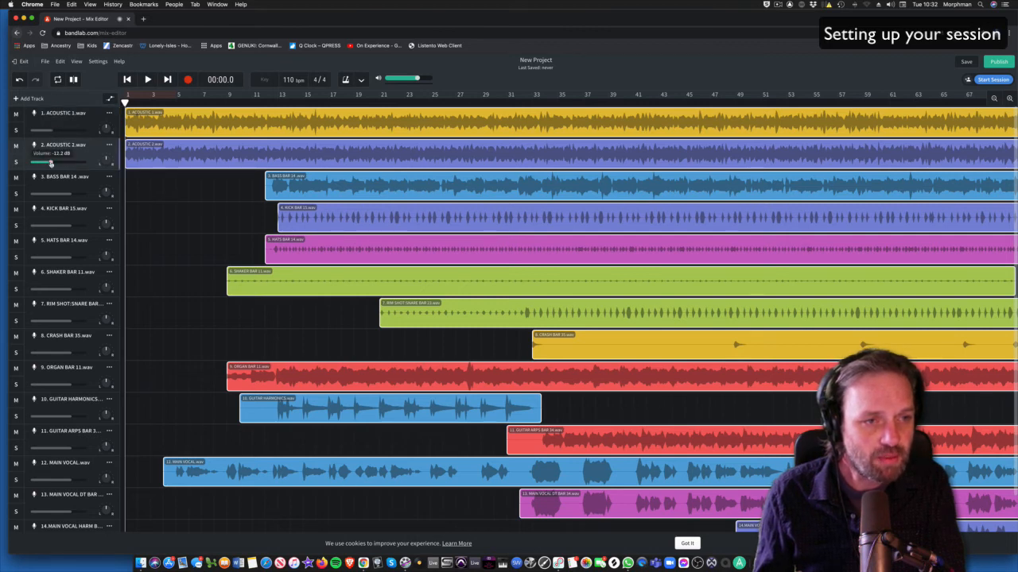
pyautogui.moveTo(71, 194); pyautogui.dragTo(44, 289)
pyautogui.moveTo(70, 321); pyautogui.dragTo(43, 322)
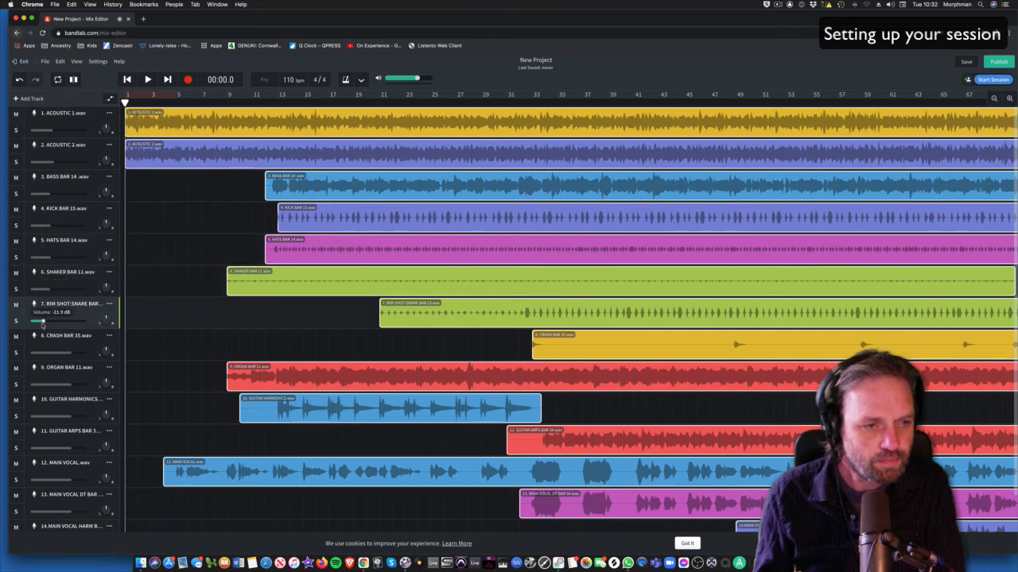
pyautogui.moveTo(70, 353); pyautogui.dragTo(46, 353)
pyautogui.moveTo(70, 385); pyautogui.dragTo(46, 385)
pyautogui.moveTo(70, 416); pyautogui.dragTo(51, 497)
pyautogui.scroll(-2, 82, 488)
pyautogui.scroll(2, 99, 354)
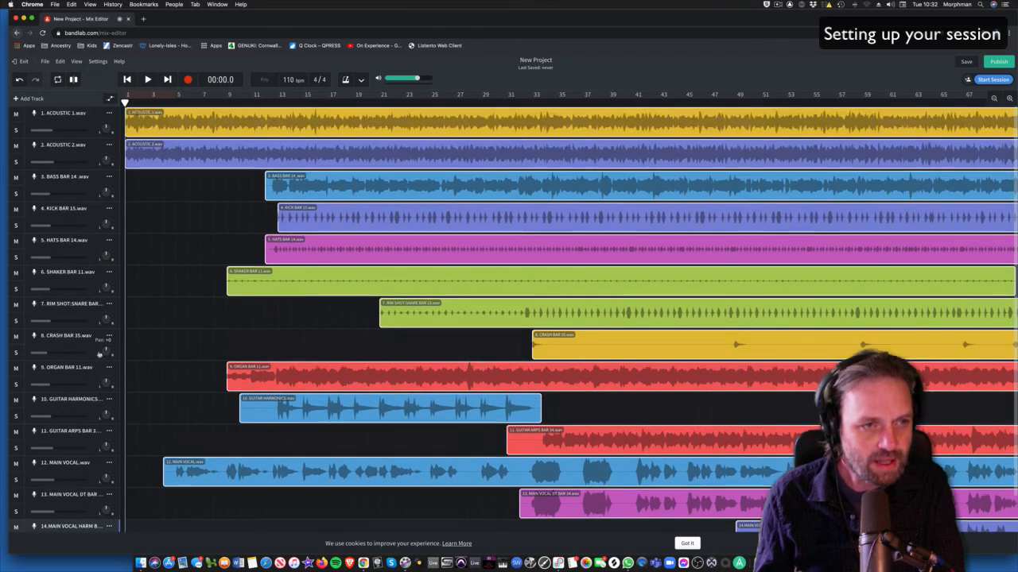
# Step: Mute ACOUSTIC 2 through organ, the guitar arps track and the three main vocal tracks
pyautogui.click(15, 146)
pyautogui.click(15, 178)
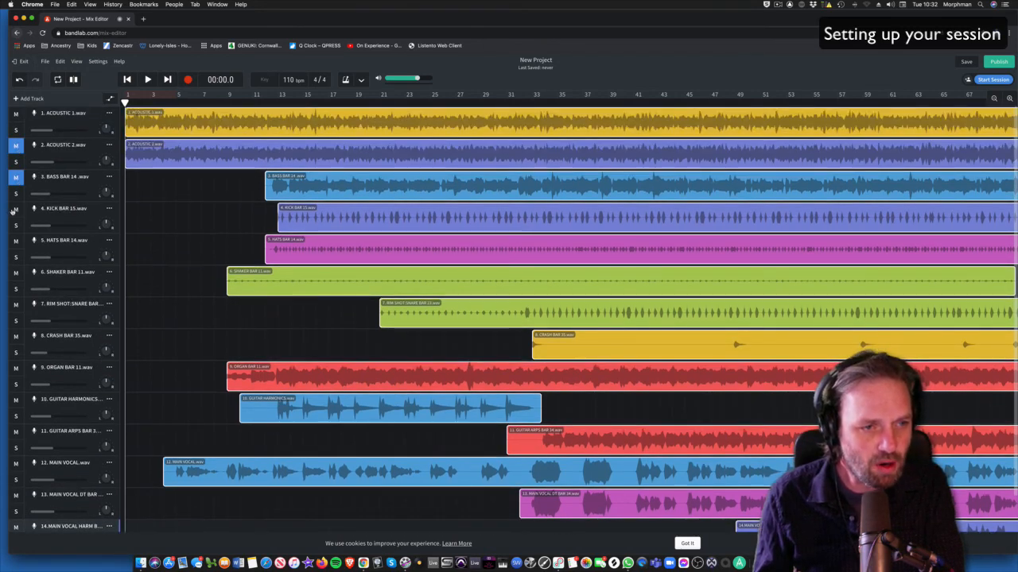
pyautogui.click(15, 209)
pyautogui.click(15, 240)
pyautogui.click(16, 272)
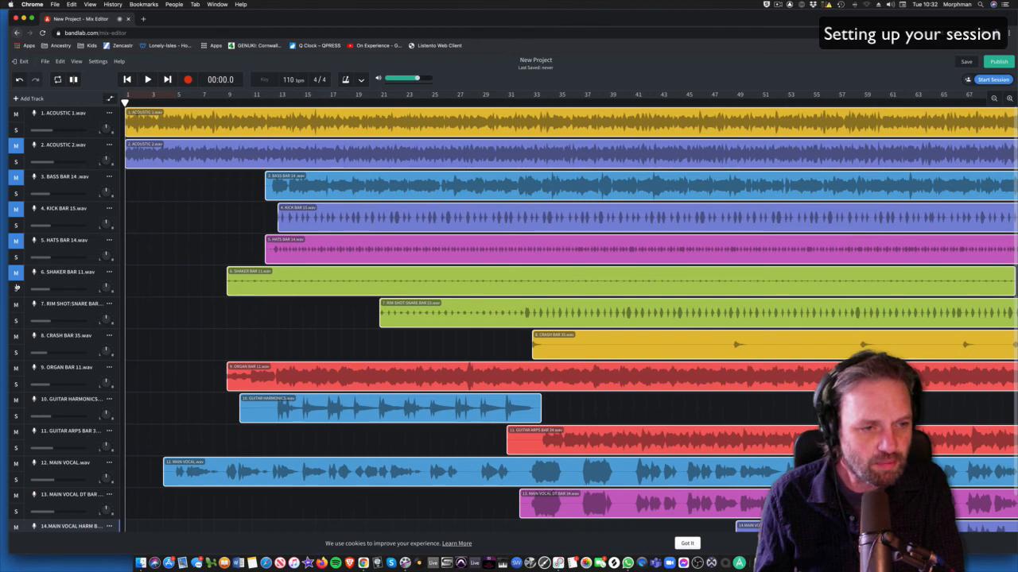
pyautogui.click(15, 304)
pyautogui.click(15, 337)
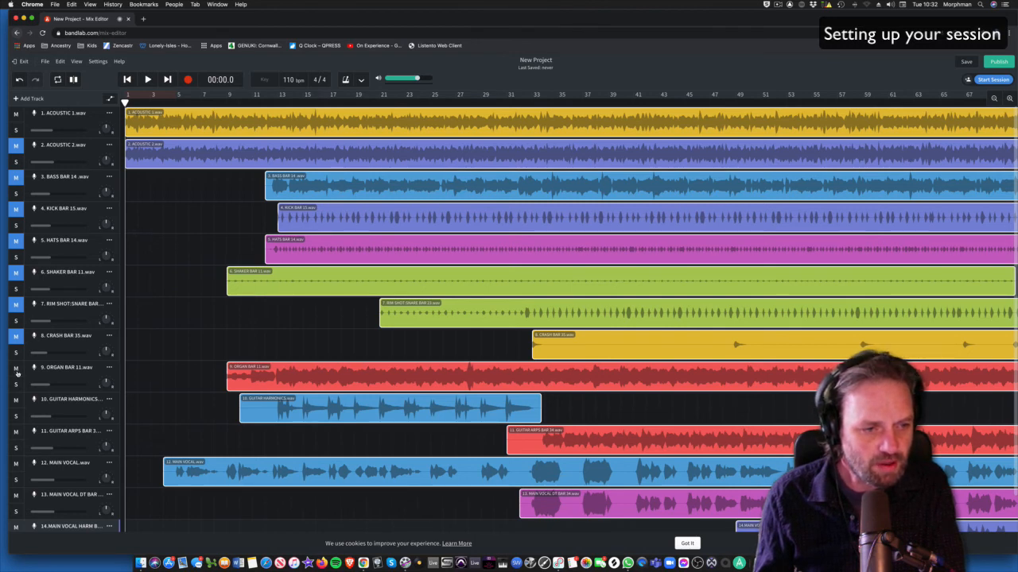
pyautogui.click(15, 368)
pyautogui.click(15, 433)
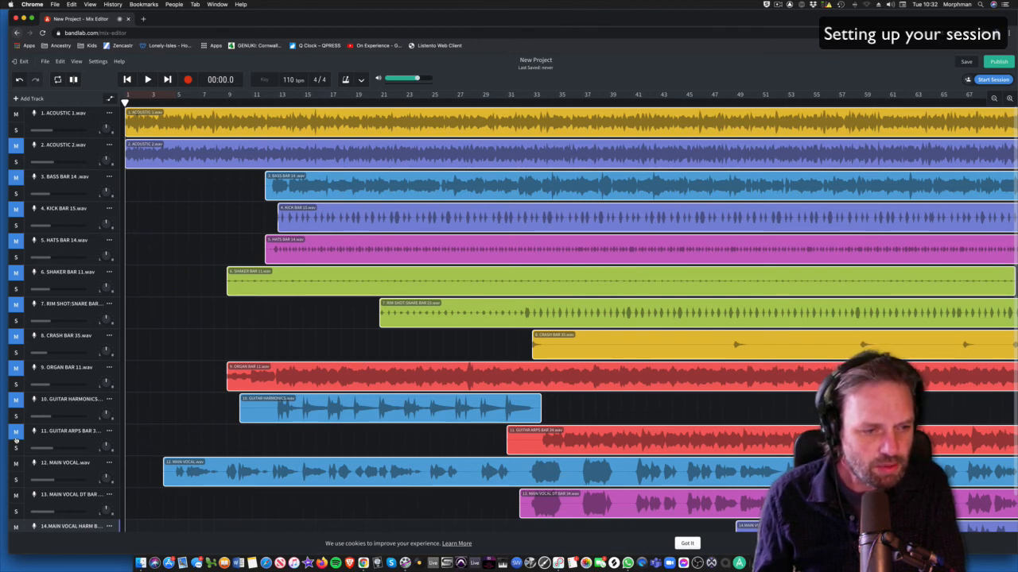
pyautogui.click(15, 463)
pyautogui.click(15, 495)
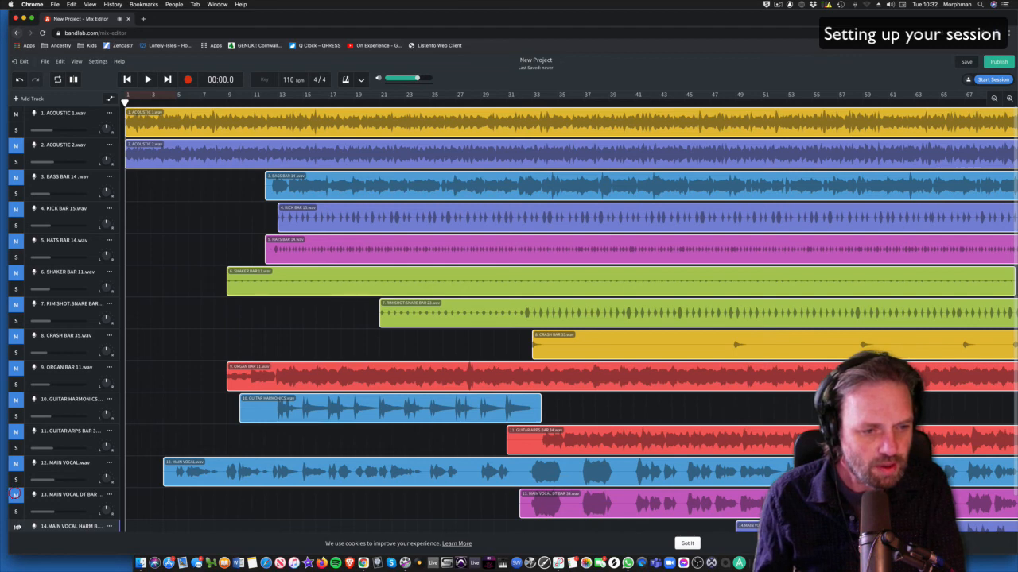
pyautogui.click(16, 526)
# Step: Play briefly to hear ACOUSTIC 1 alone, then stop and return to the start
pyautogui.press('space')
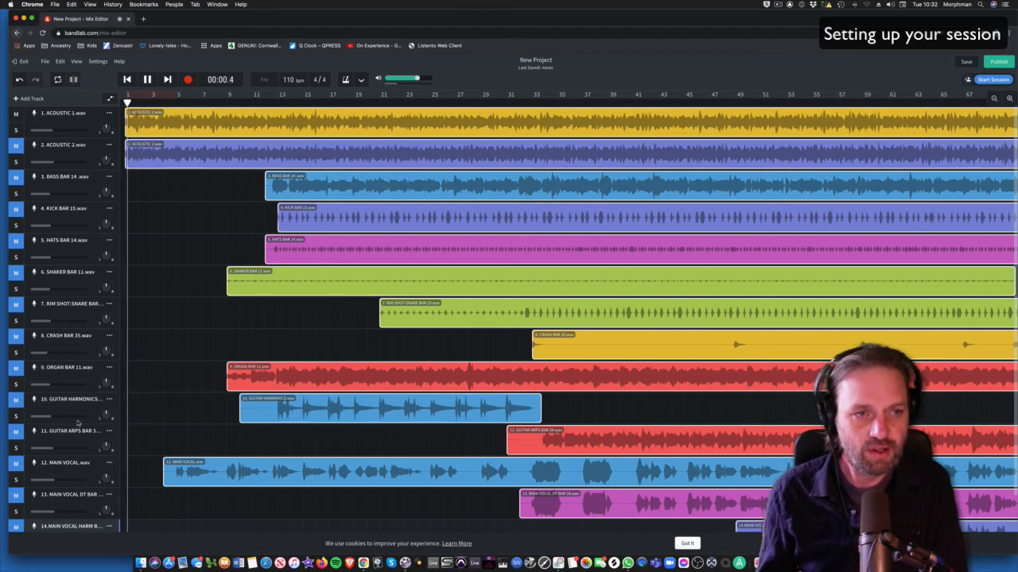
pyautogui.press('space')
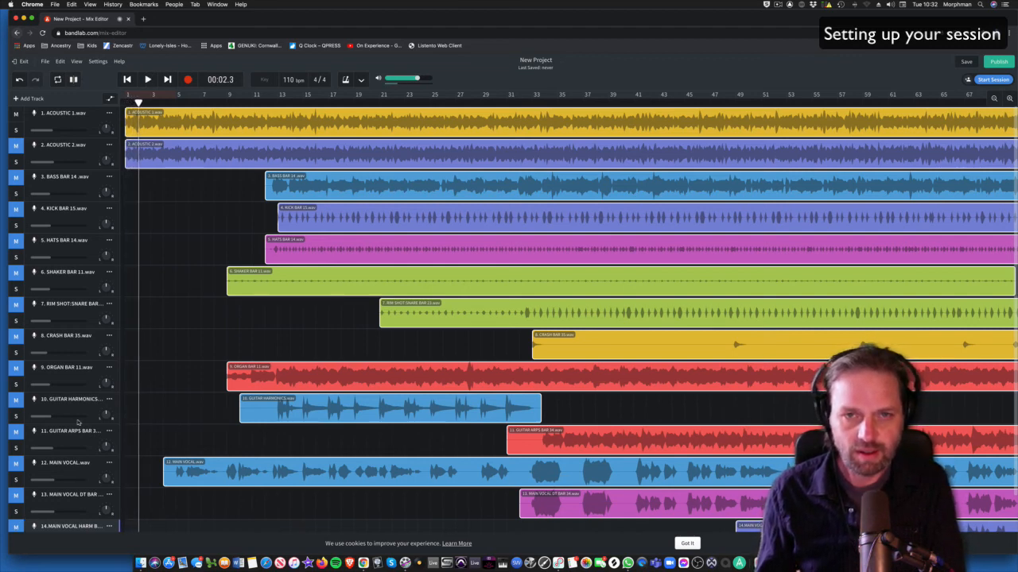
pyautogui.click(128, 79)
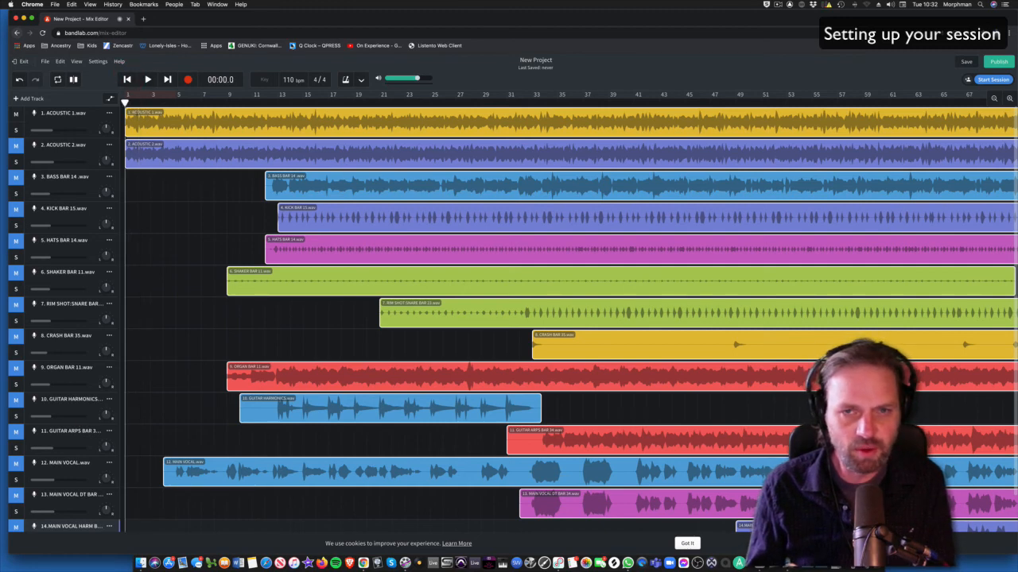
# Step: Change the project title from 'New Project' to 'Nane 12A WE Revolution' and save the project
pyautogui.moveTo(558, 60); pyautogui.dragTo(503, 58)
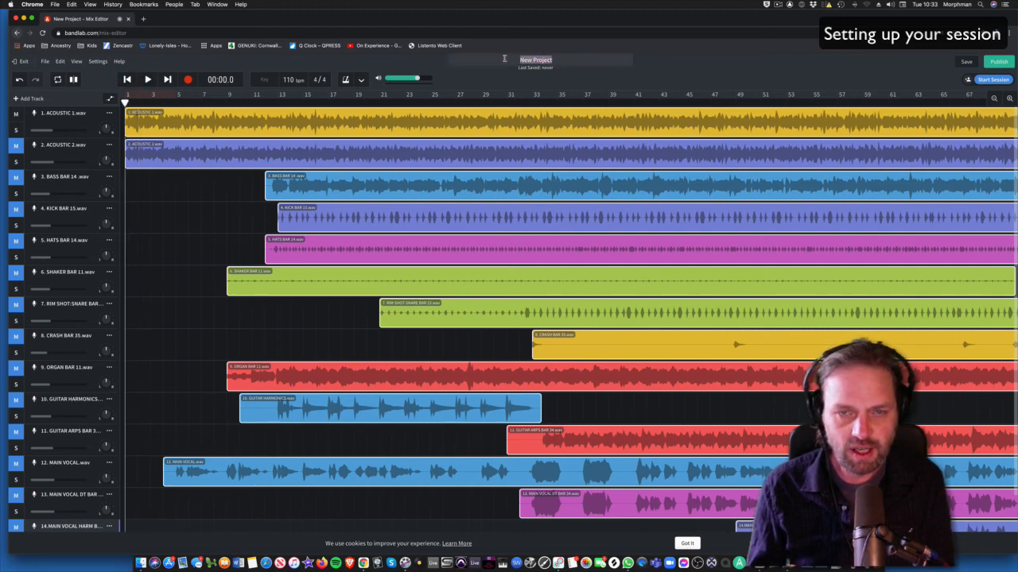
pyautogui.write('Nane')
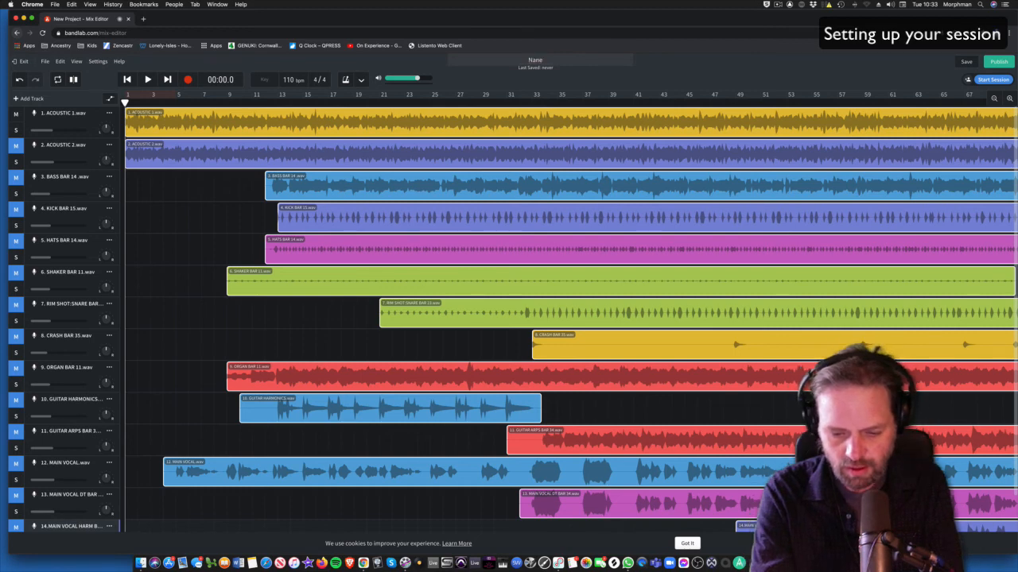
pyautogui.write(' 1')
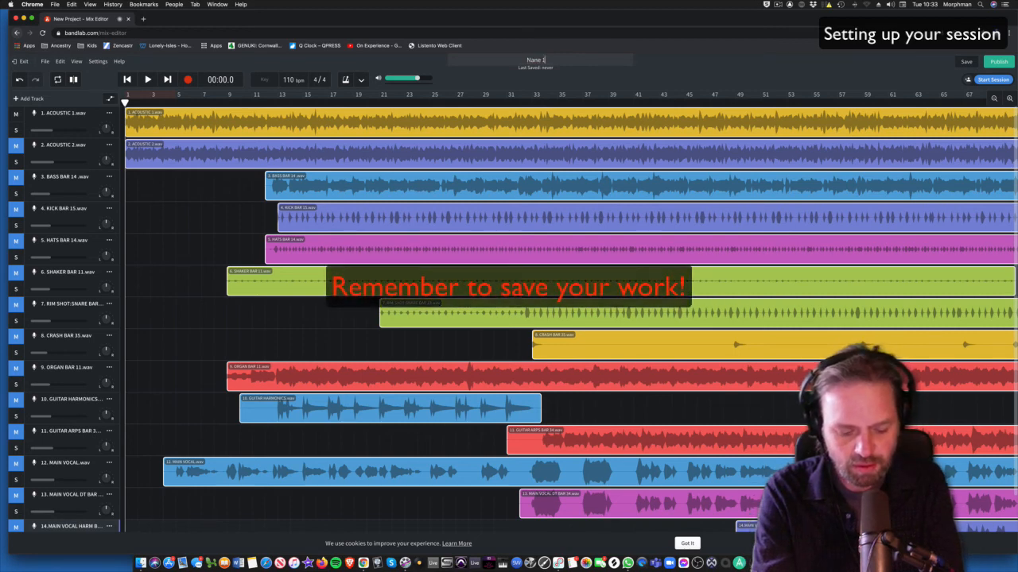
pyautogui.write('2A')
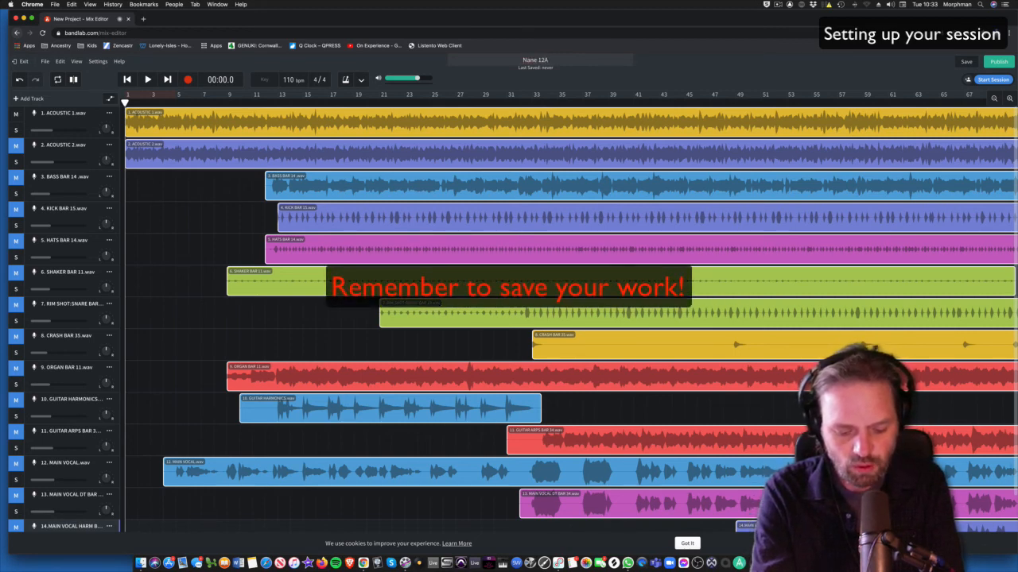
pyautogui.write(' WE')
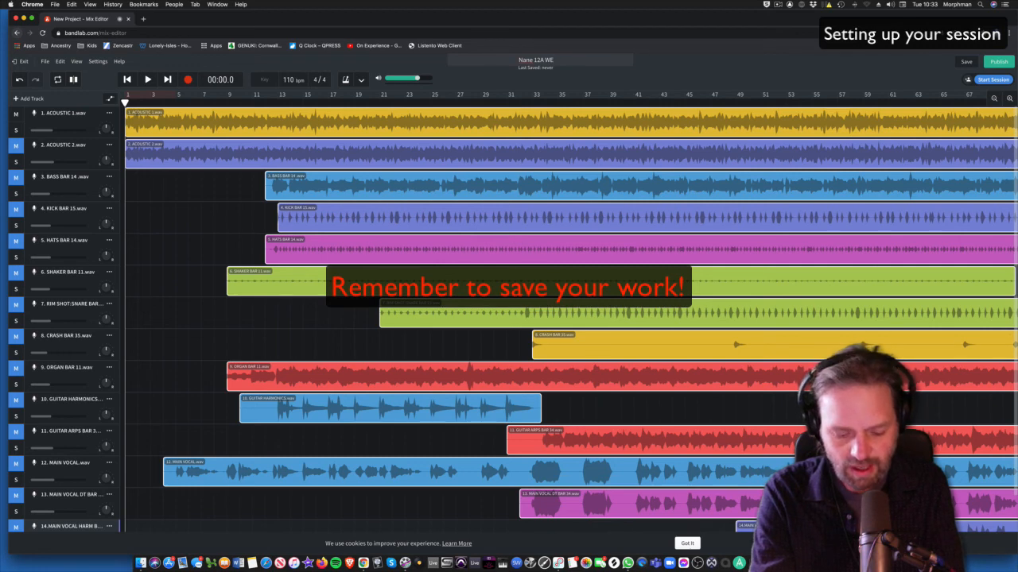
pyautogui.write(' Revol')
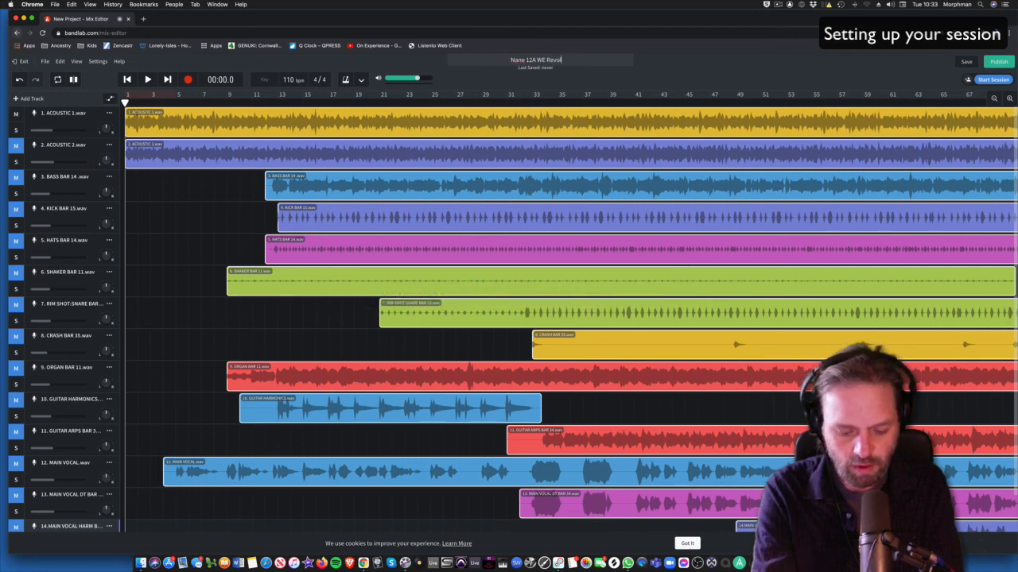
pyautogui.write('ution')
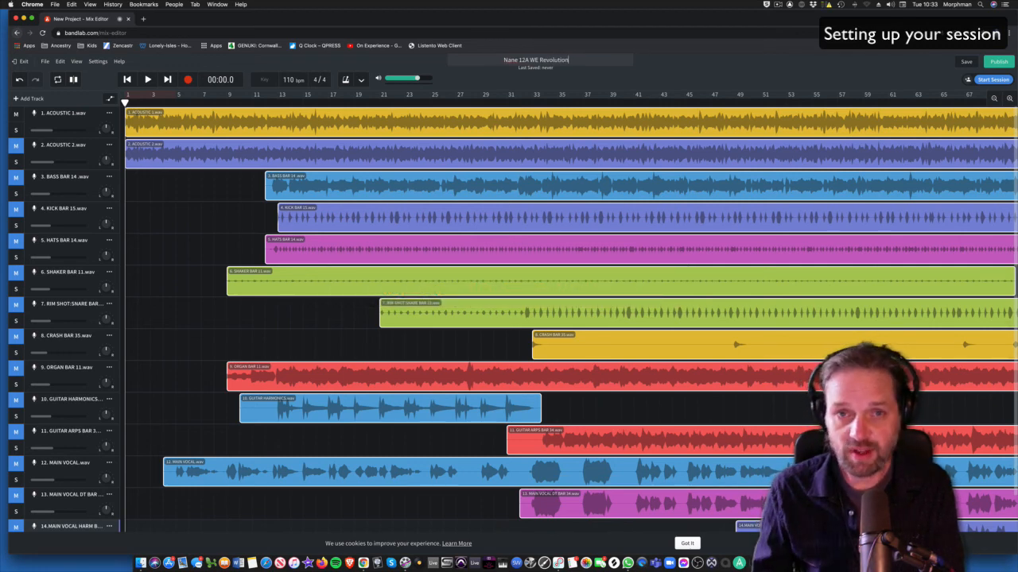
pyautogui.click(966, 62)
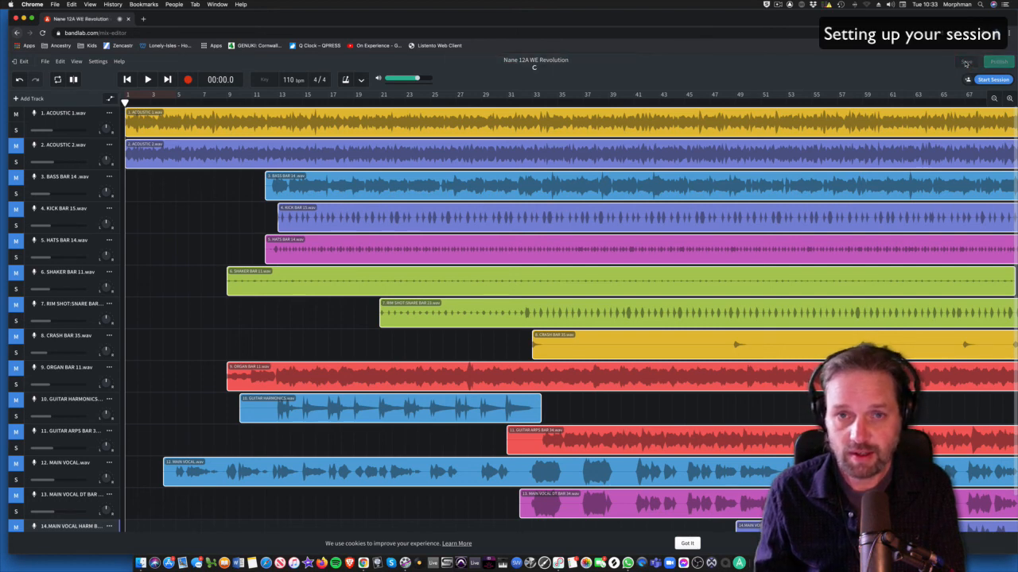